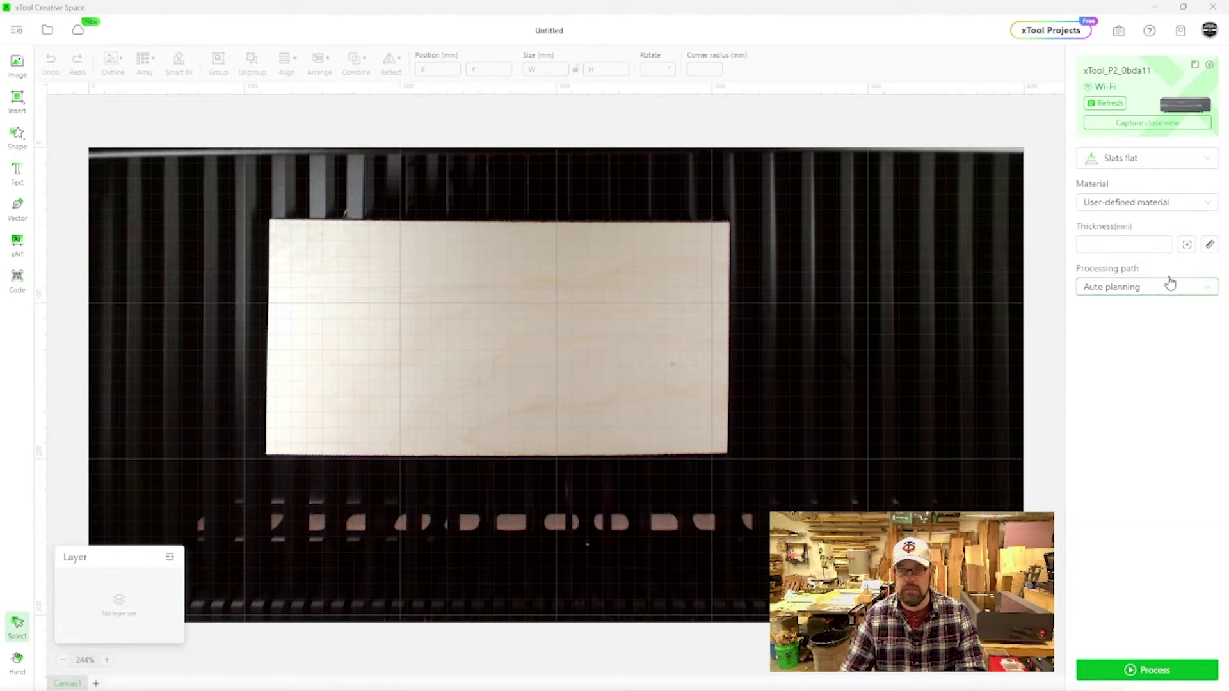
- Set the user-defined plywood thickness to 3 mm and bring up the shape library
click(1186, 246)
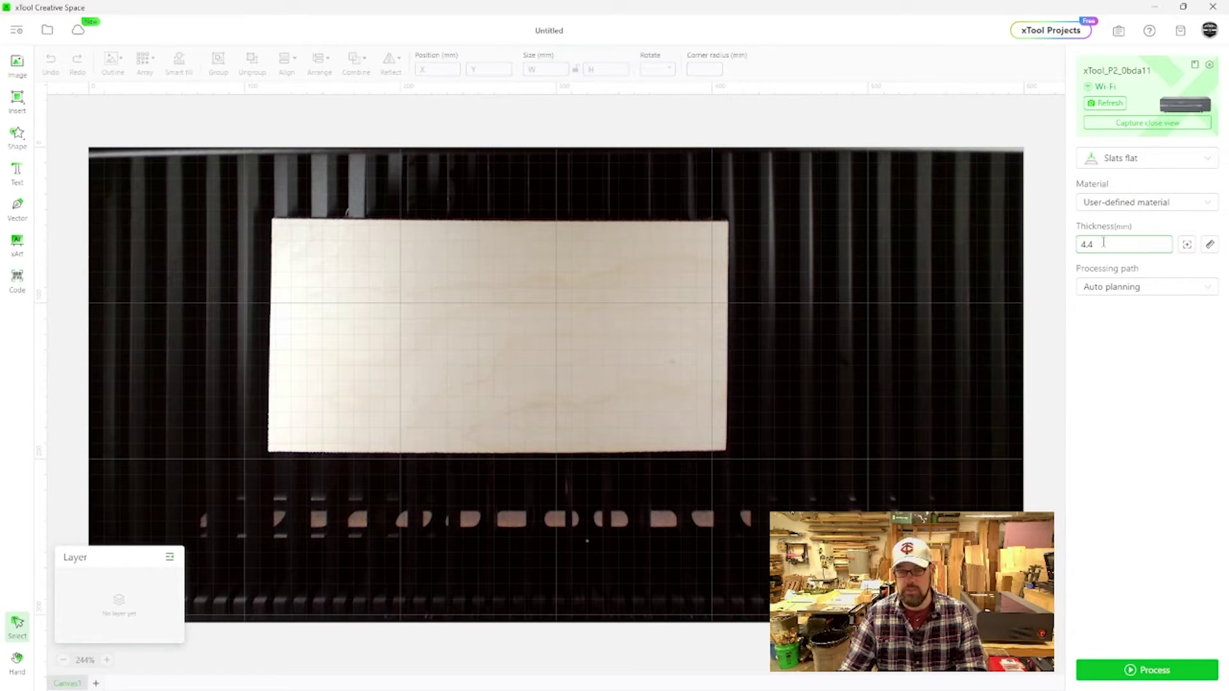
drag(1103, 243, 1072, 250)
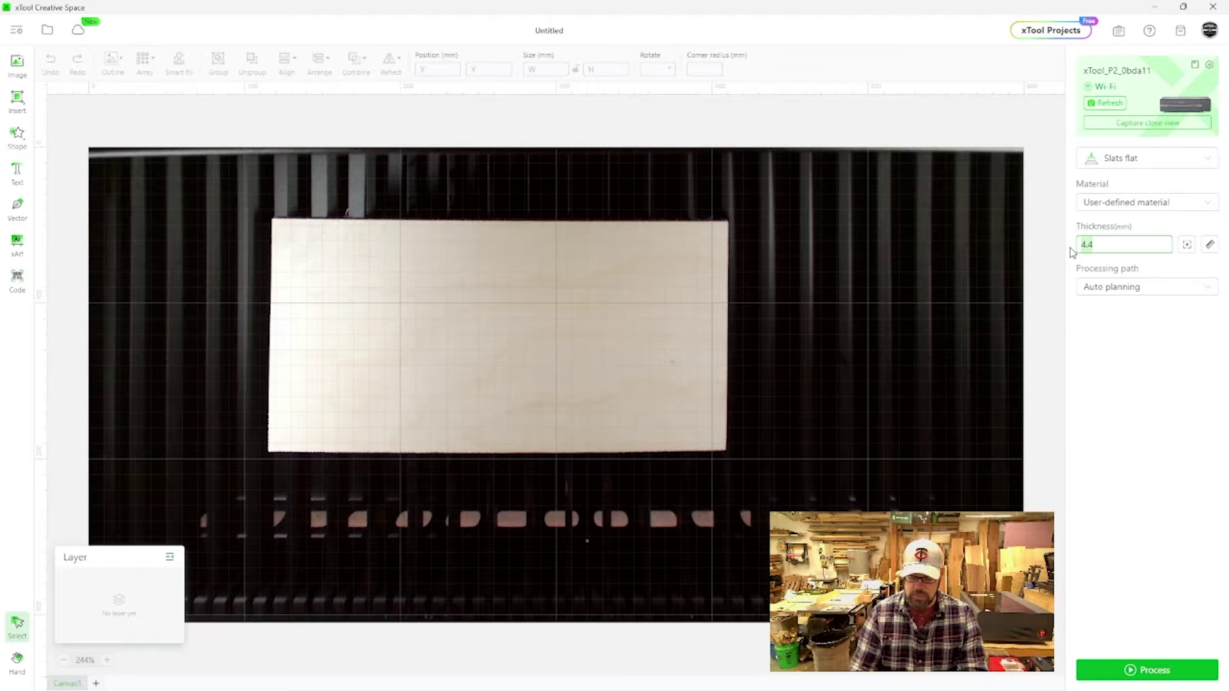
text(3)
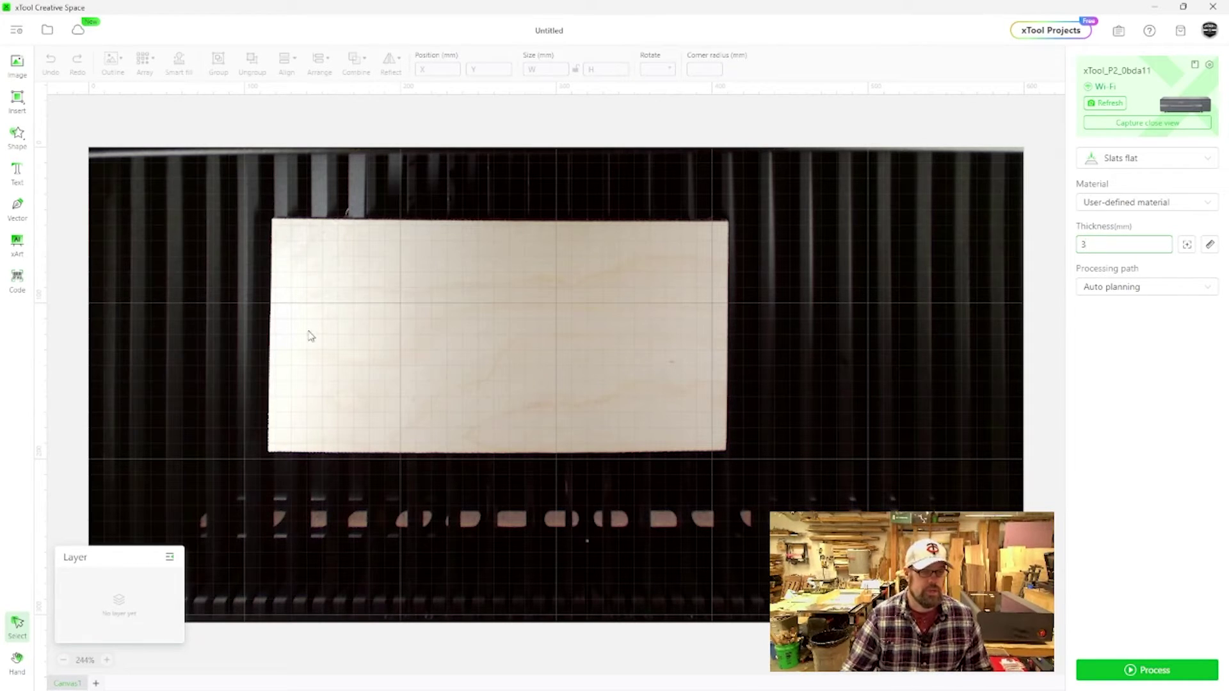
click(19, 135)
click(18, 134)
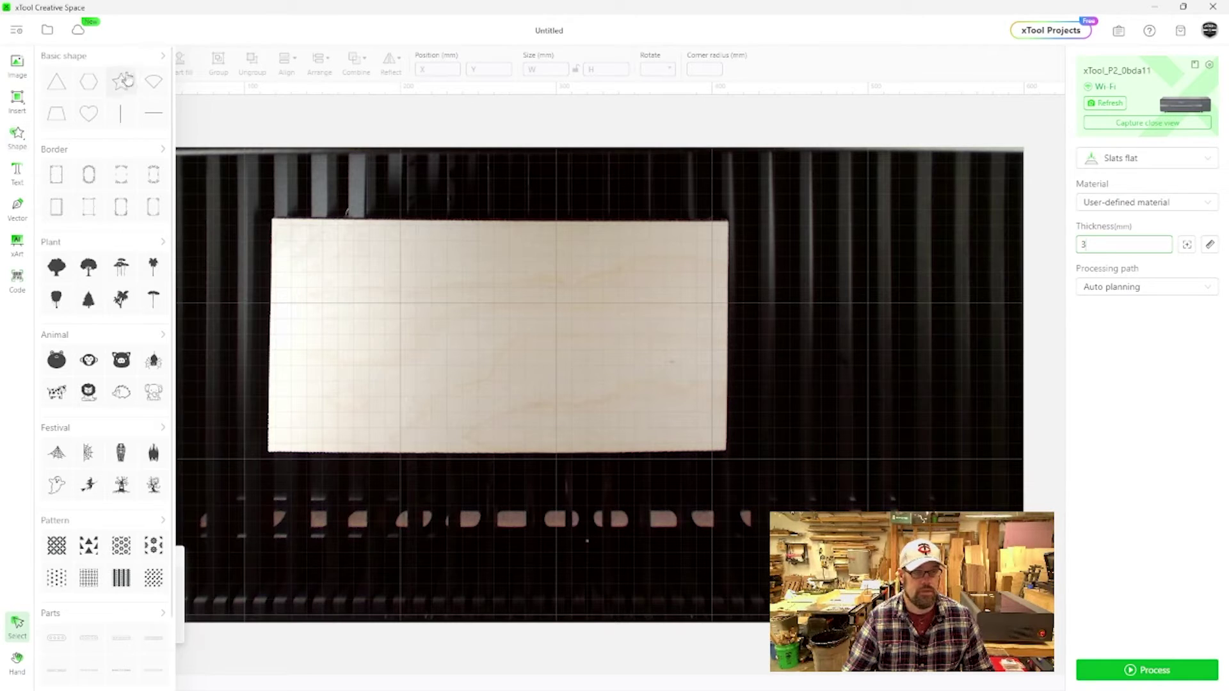
- Expand the Basic shape set and add a round shape to the board
click(163, 60)
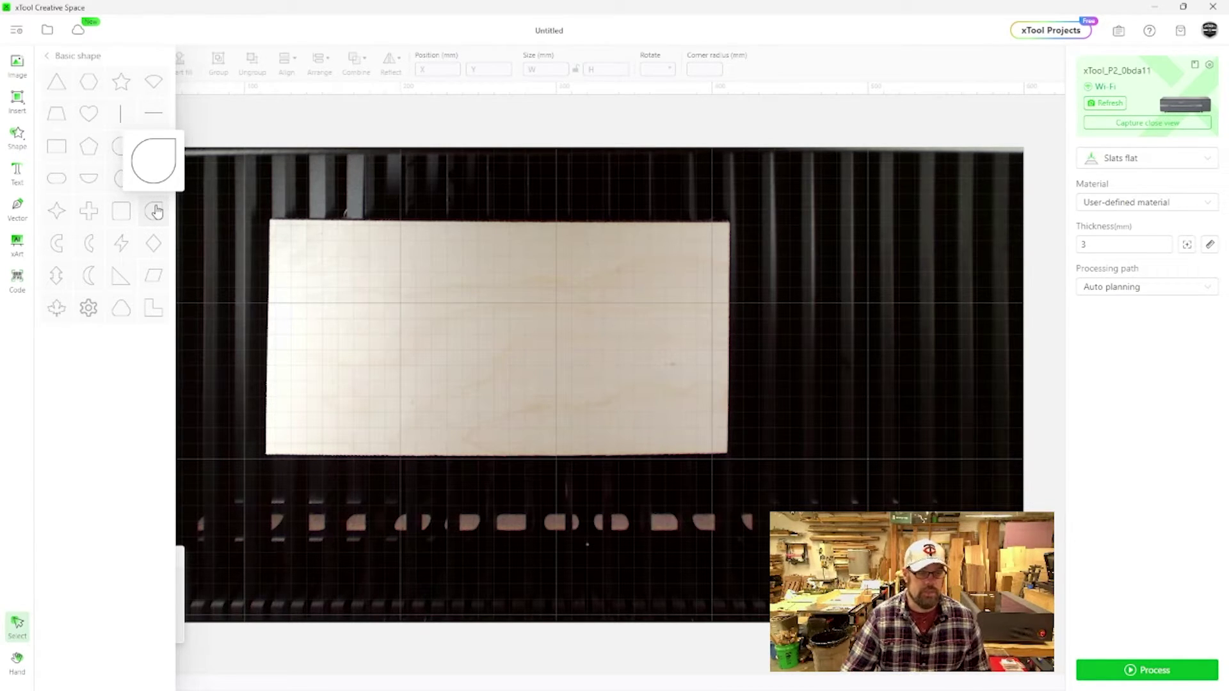
click(156, 212)
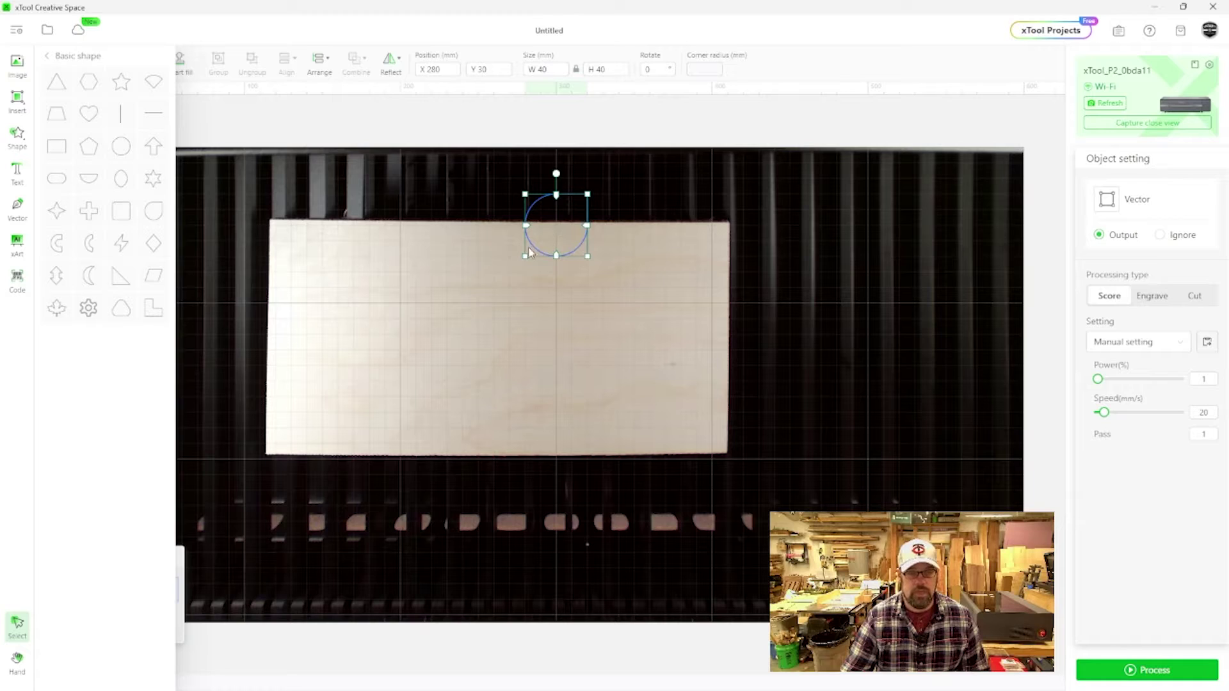
- Move the round shape to the board's top-left corner and resize it to 6 × 6 mm
drag(554, 227, 302, 258)
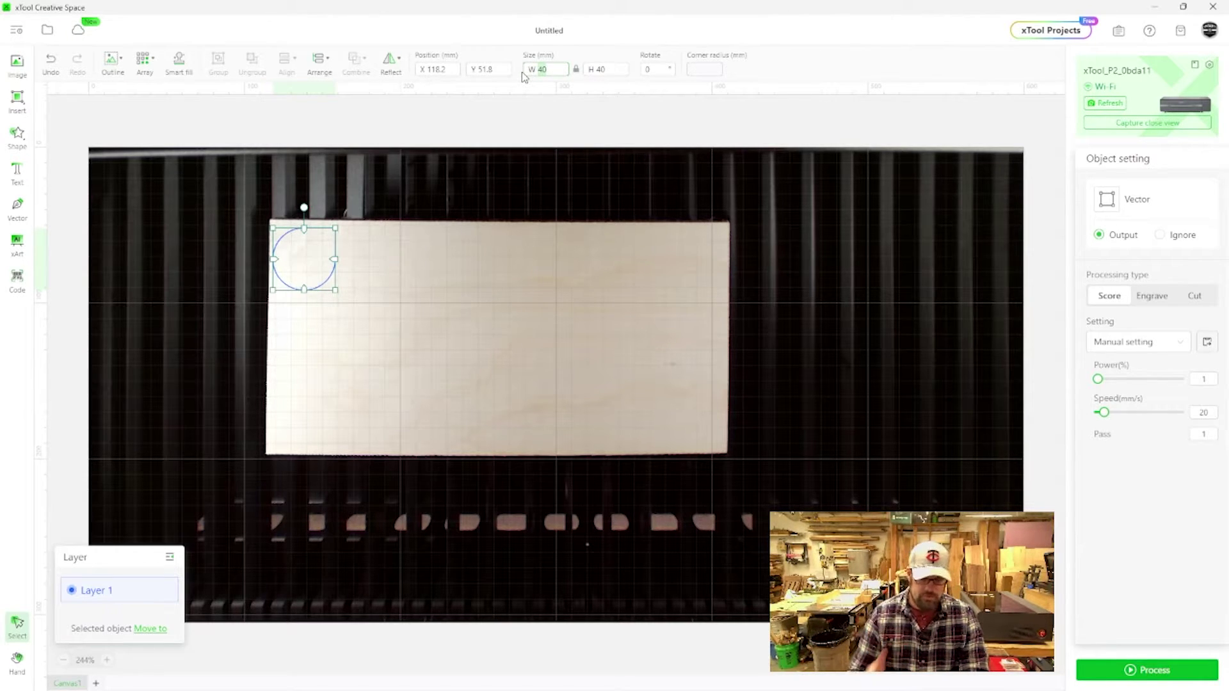
double_click(528, 70)
text(6)
key(Return)
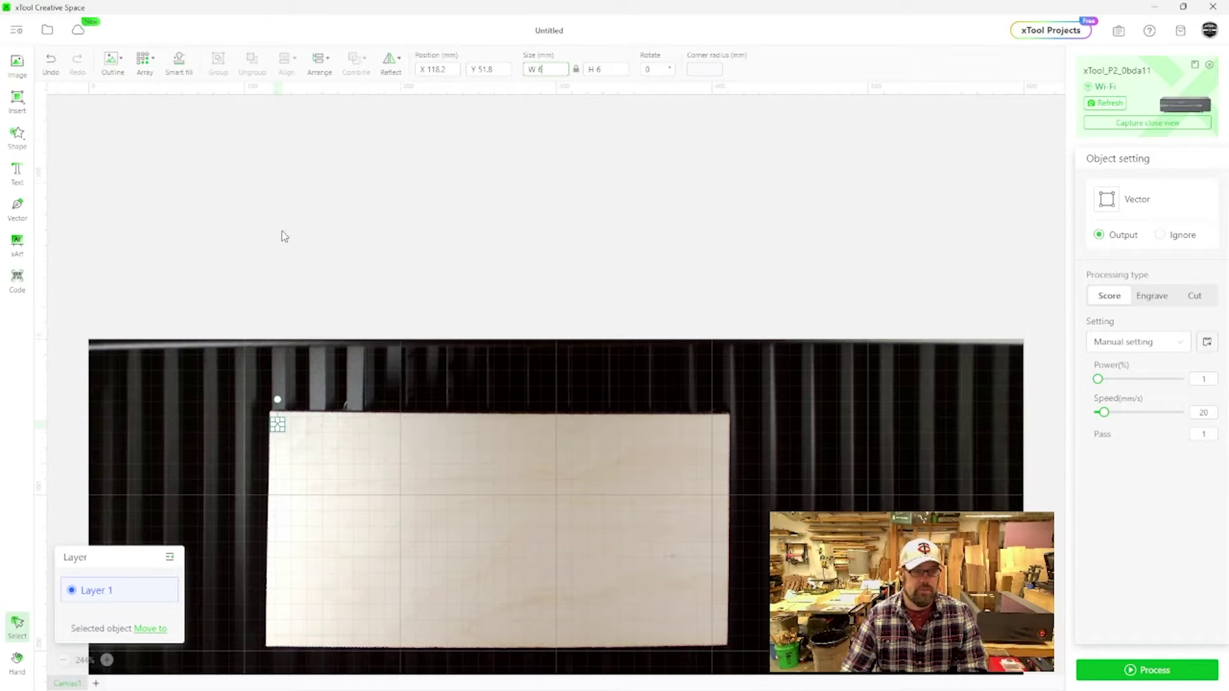
scroll(283, 263, down, 3)
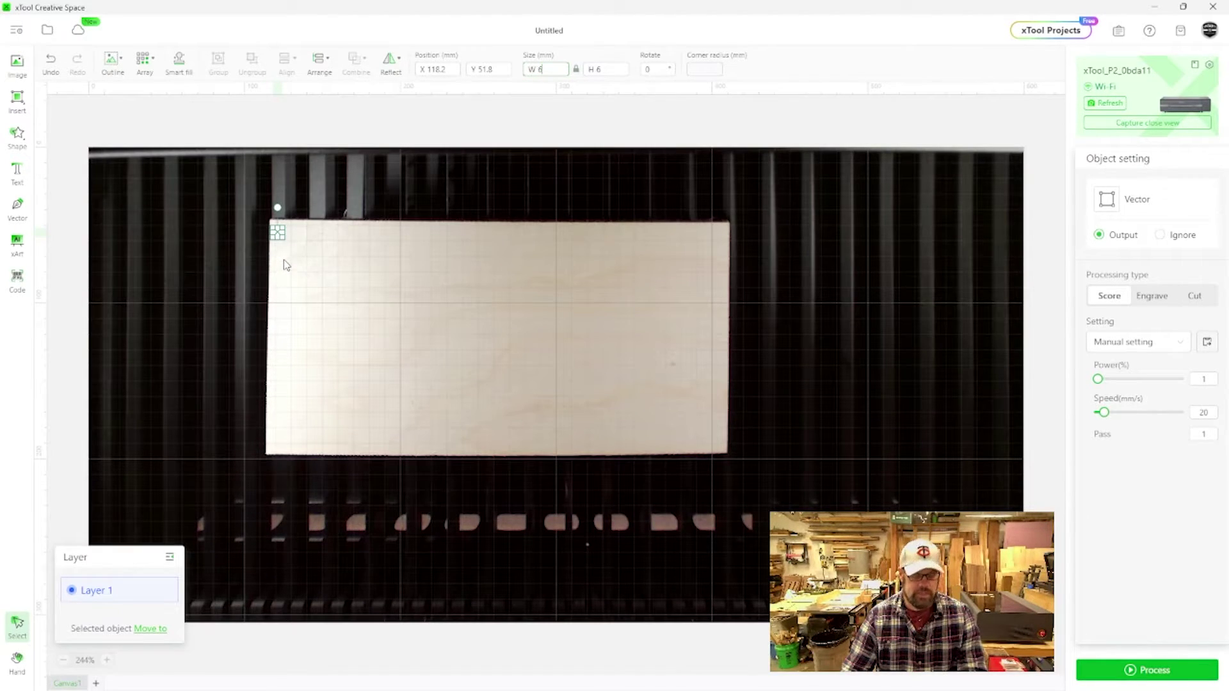
scroll(279, 253, up, 1)
scroll(280, 254, down, 2)
scroll(280, 253, up, 2)
scroll(280, 254, up, 10)
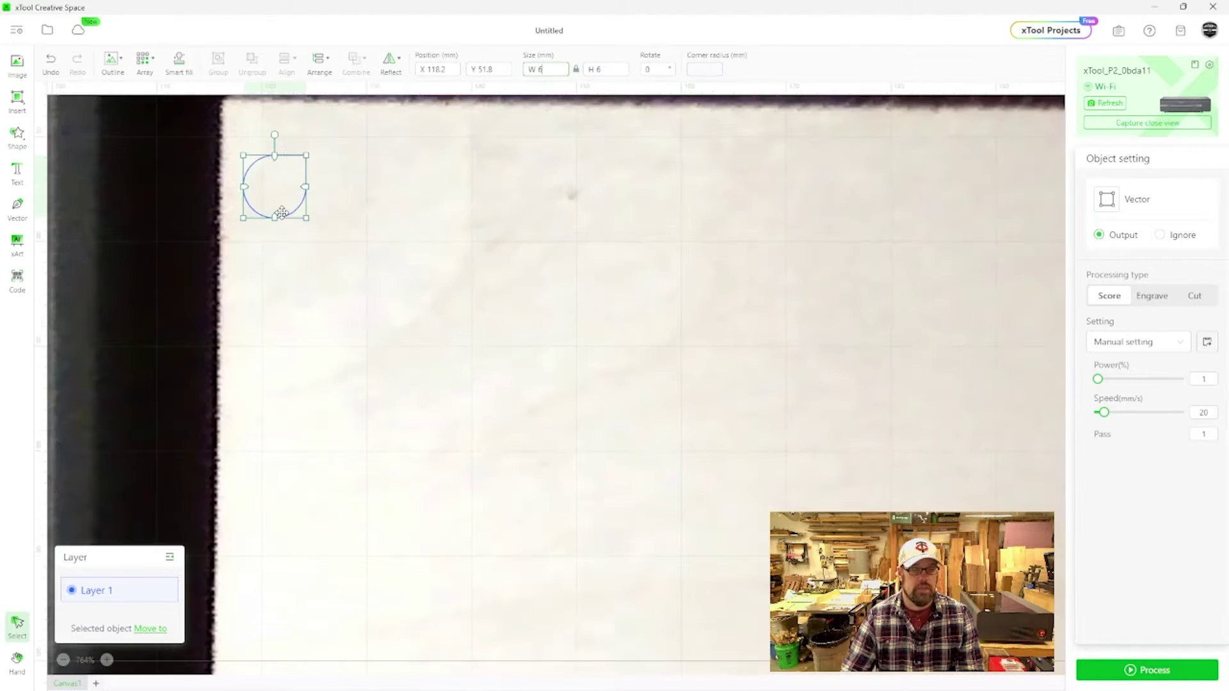
scroll(278, 217, down, 5)
scroll(278, 218, down, 2)
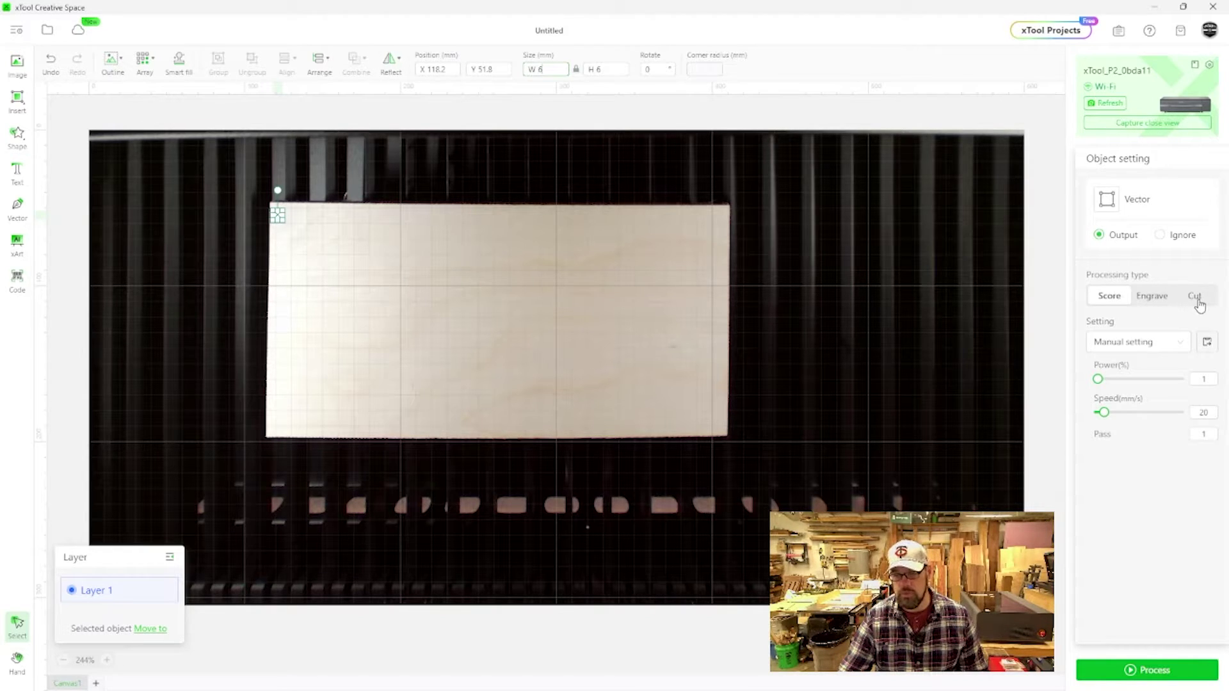
- Set the circle's processing type to Cut and open the Material test array settings
click(1197, 299)
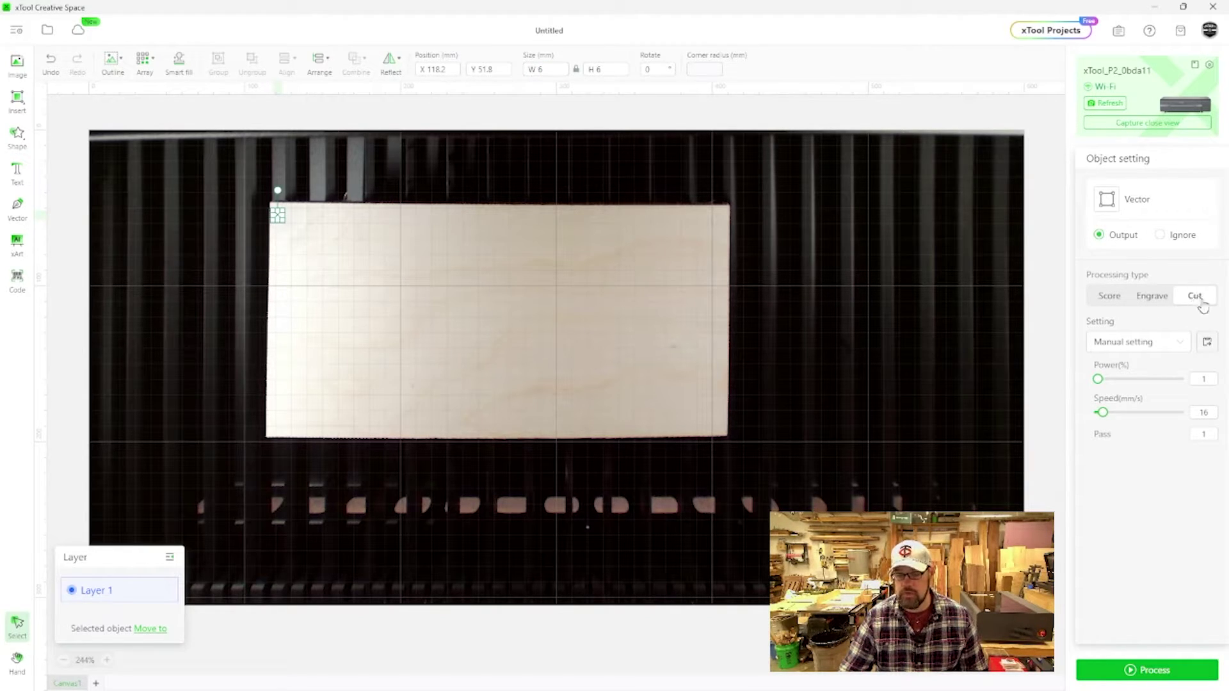
click(145, 67)
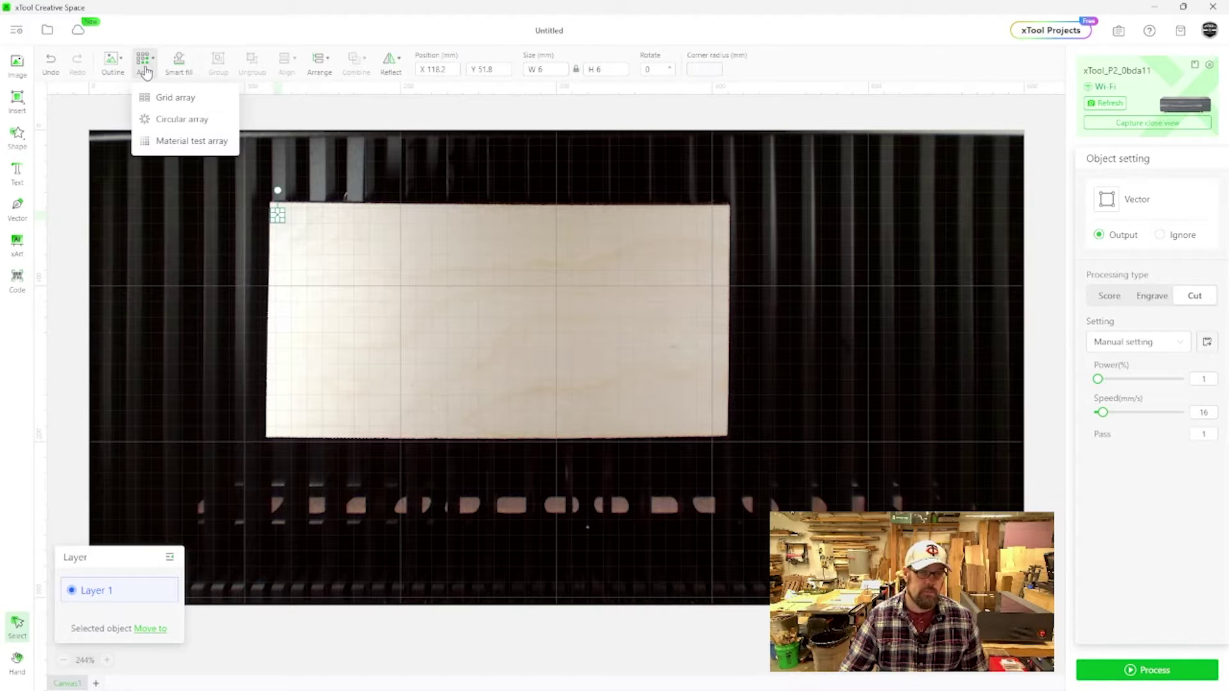
click(162, 143)
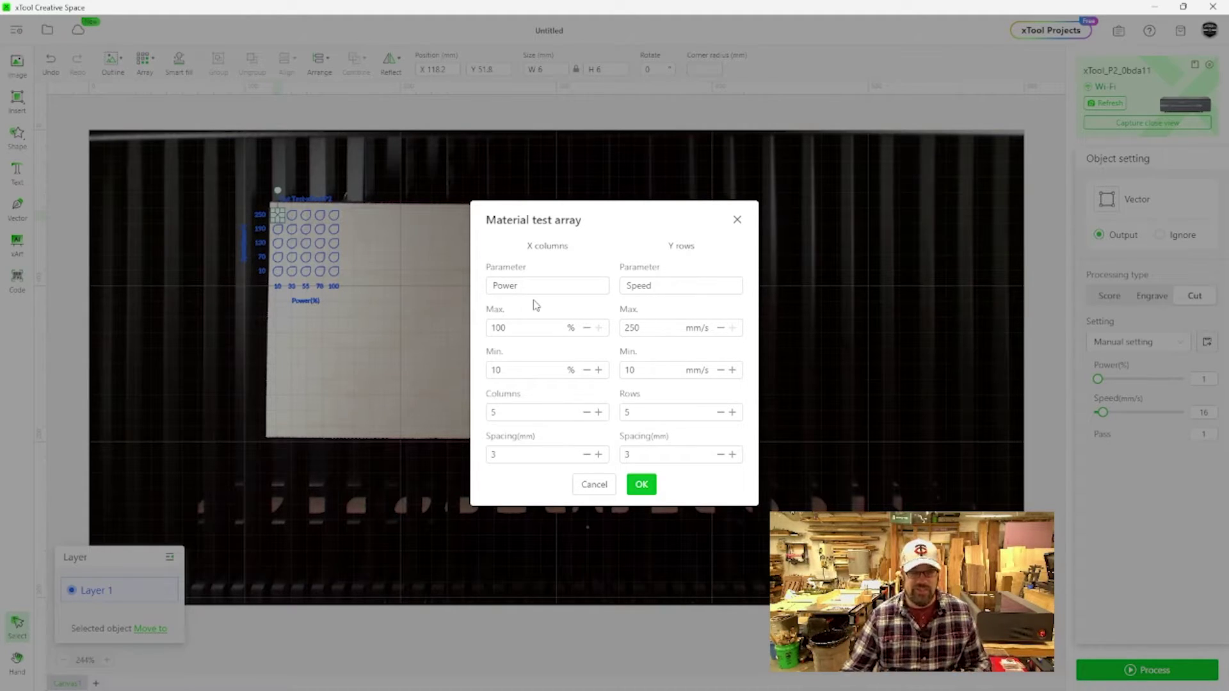
- Try different Power Min values and add more power columns to the test grid
click(557, 369)
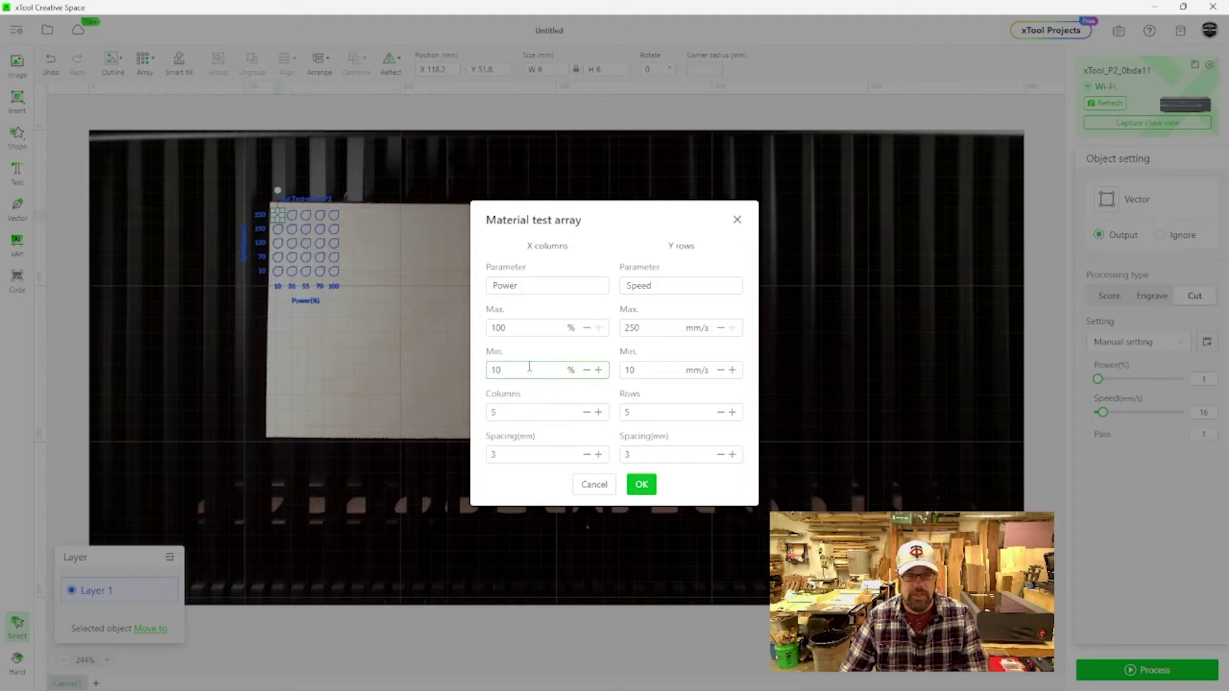
drag(530, 366, 468, 370)
text(60)
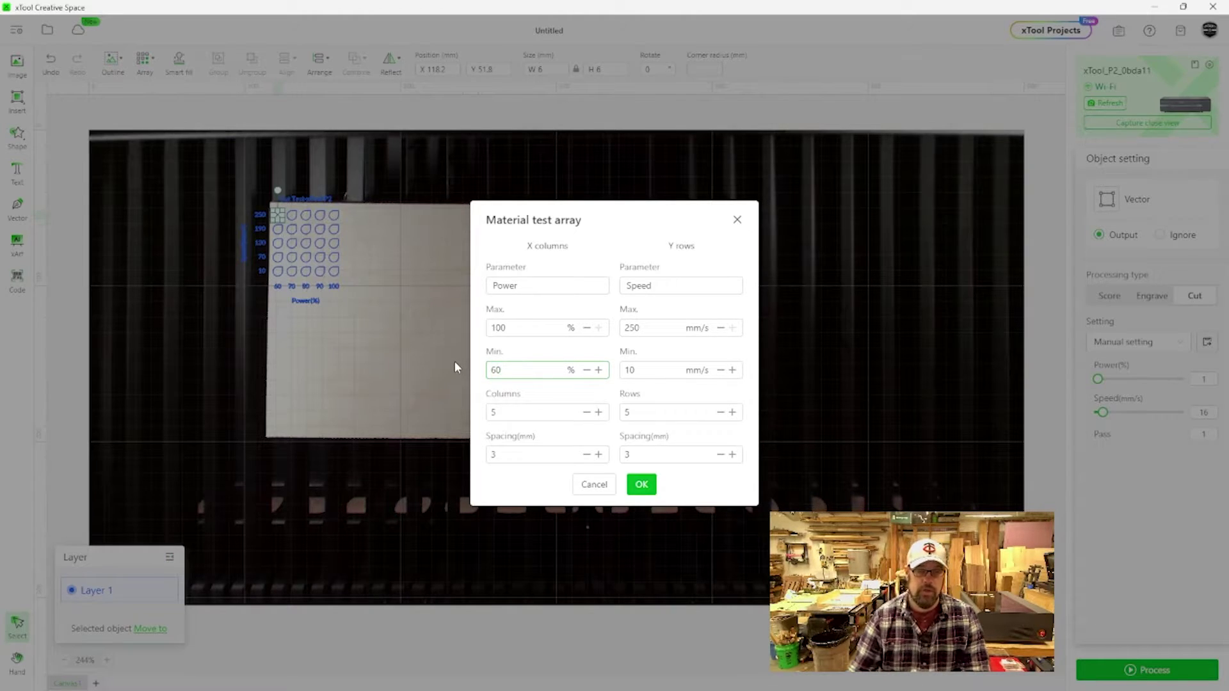
click(525, 328)
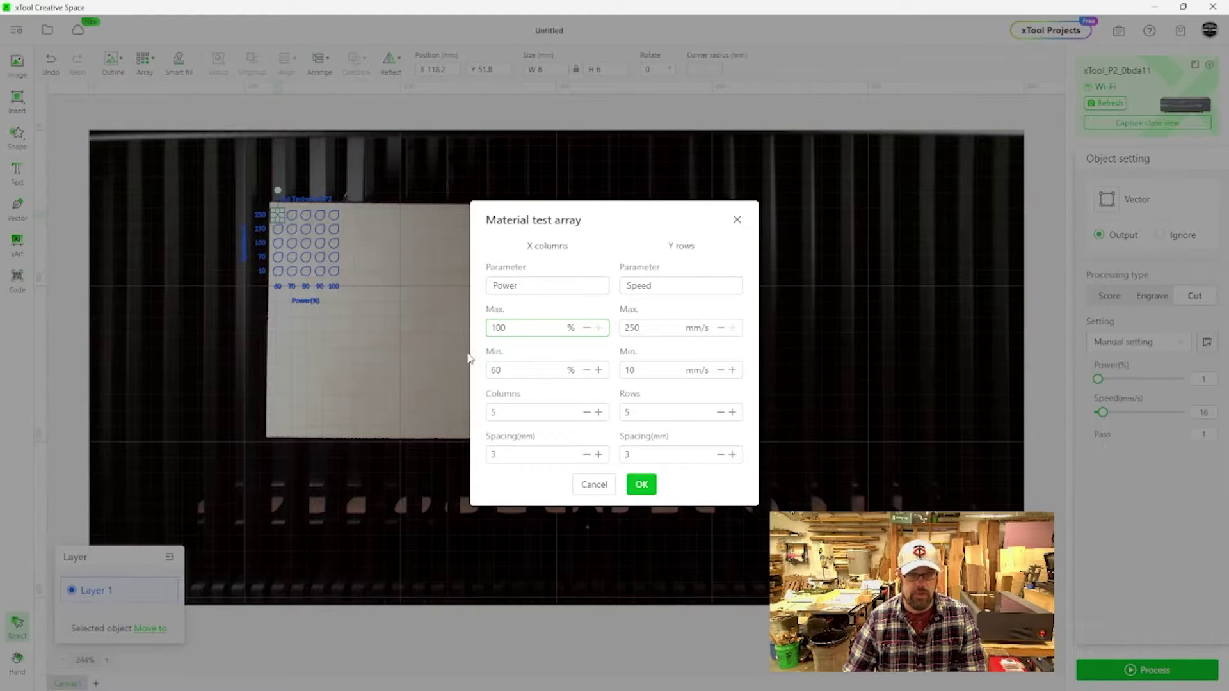
drag(526, 370, 478, 371)
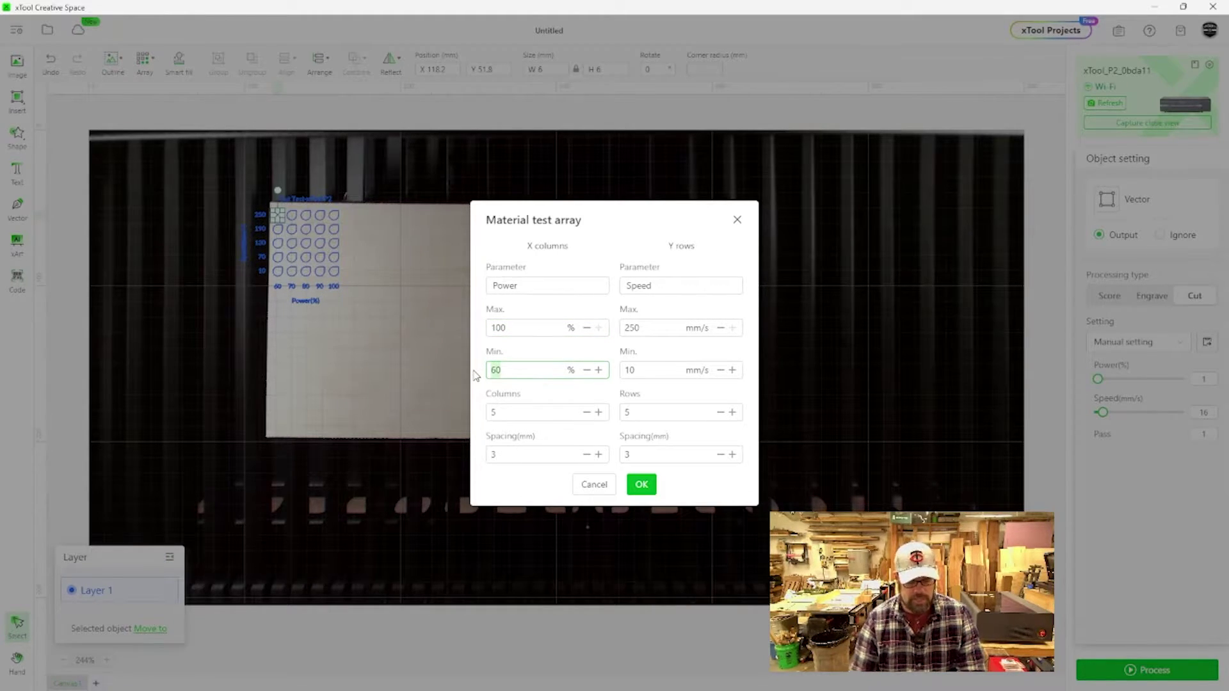
text(10)
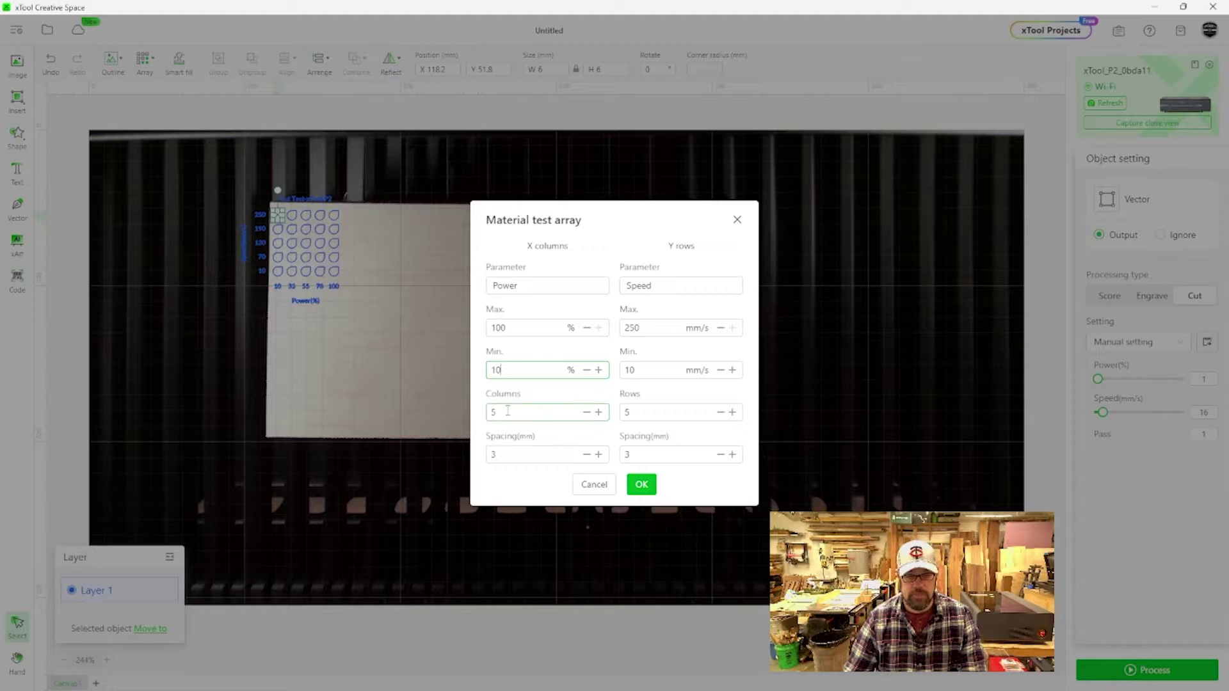
click(599, 412)
click(598, 412)
click(599, 412)
click(599, 412)
click(599, 412)
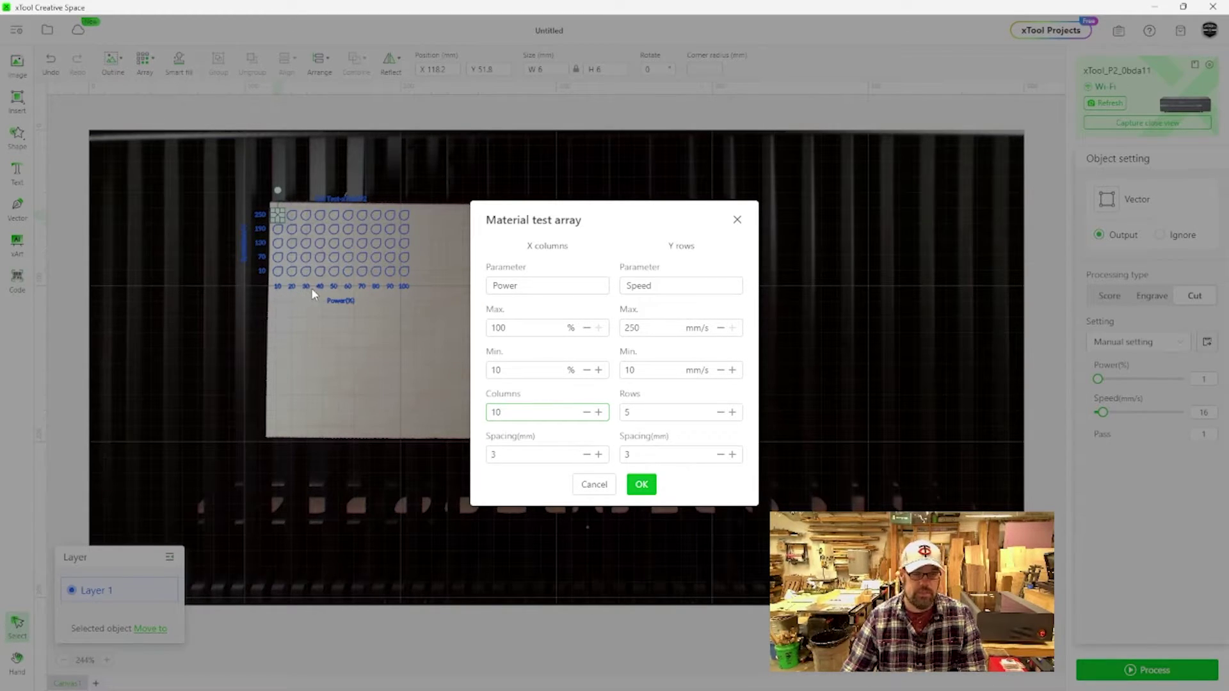
- Set Power Min to 60% and reduce the grid to 5 power columns
double_click(529, 370)
text(60)
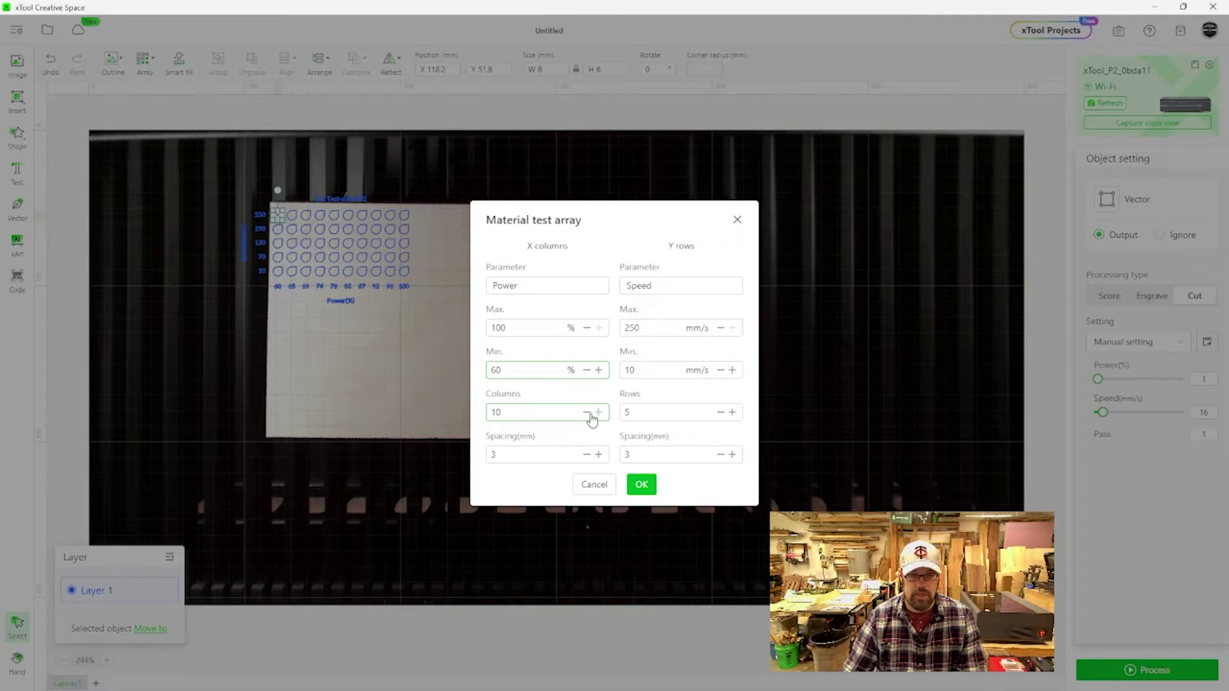
click(587, 414)
click(587, 415)
click(587, 415)
click(587, 415)
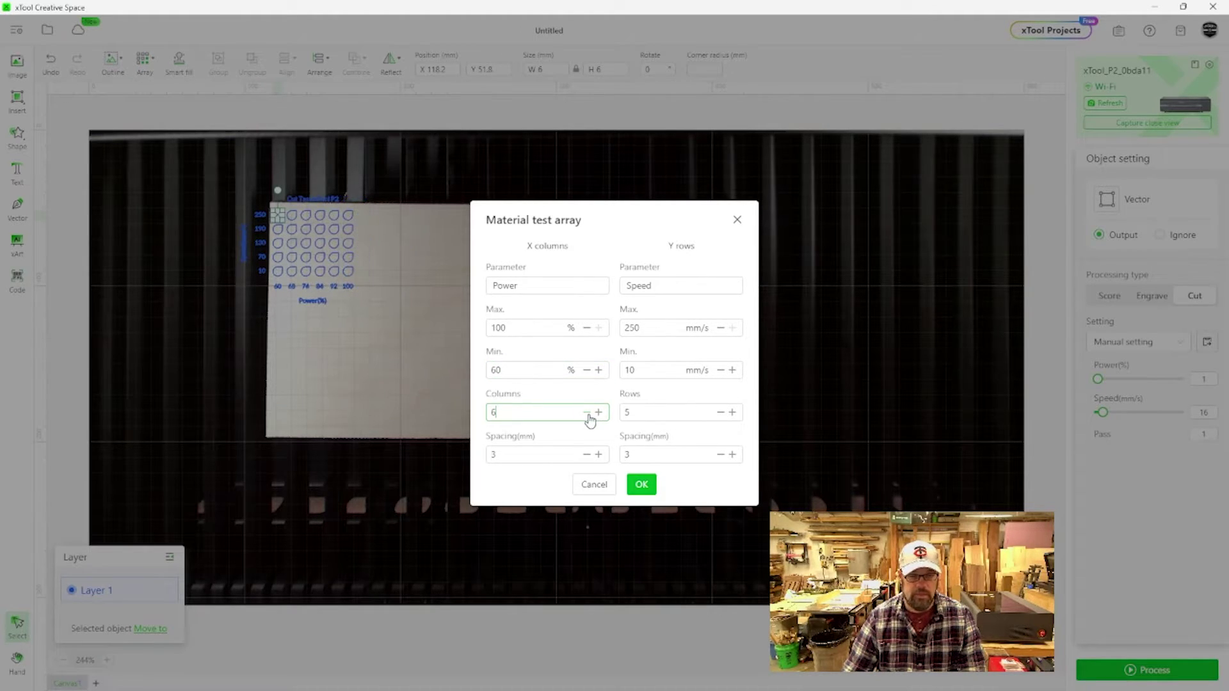
click(587, 413)
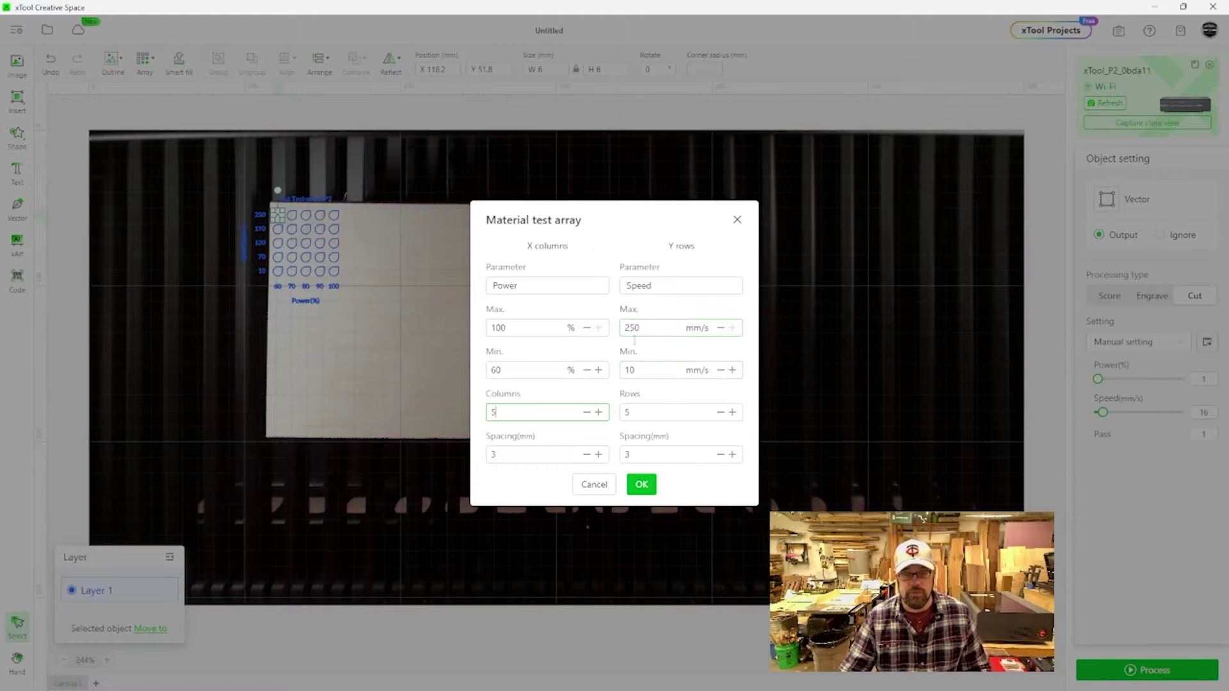
- Set the test array speed range to 30–40 mm/s
click(649, 371)
drag(648, 374, 615, 382)
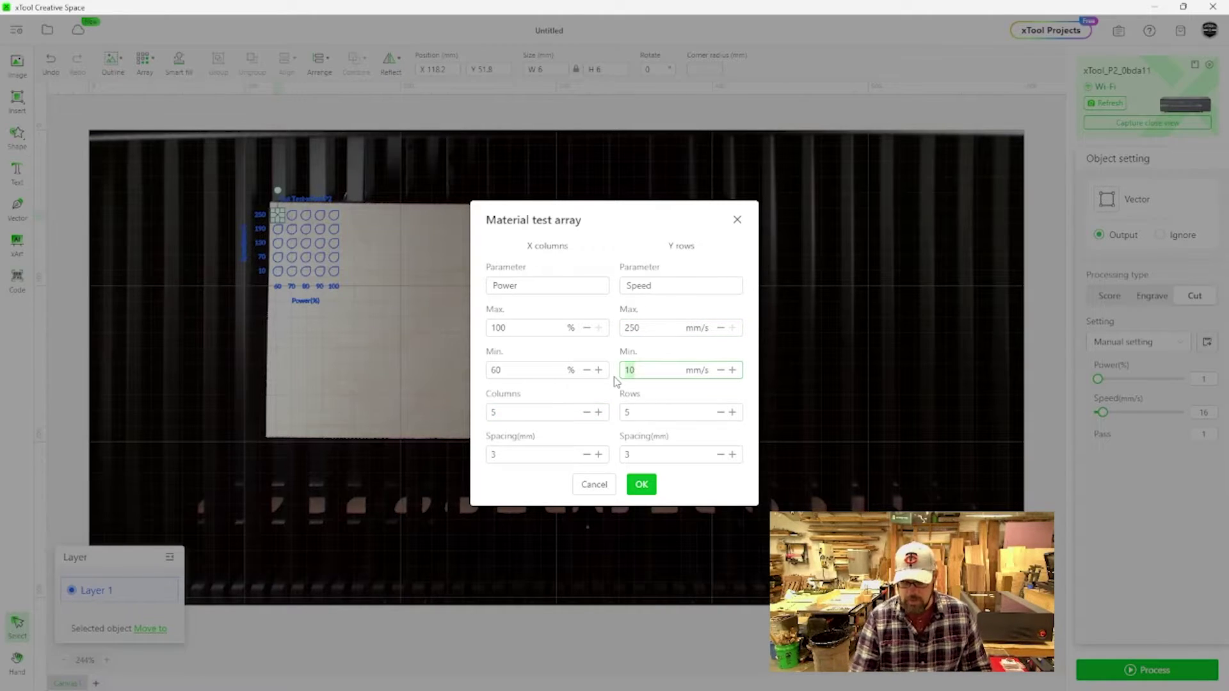
text(30)
click(640, 328)
drag(640, 328, 617, 329)
text(40)
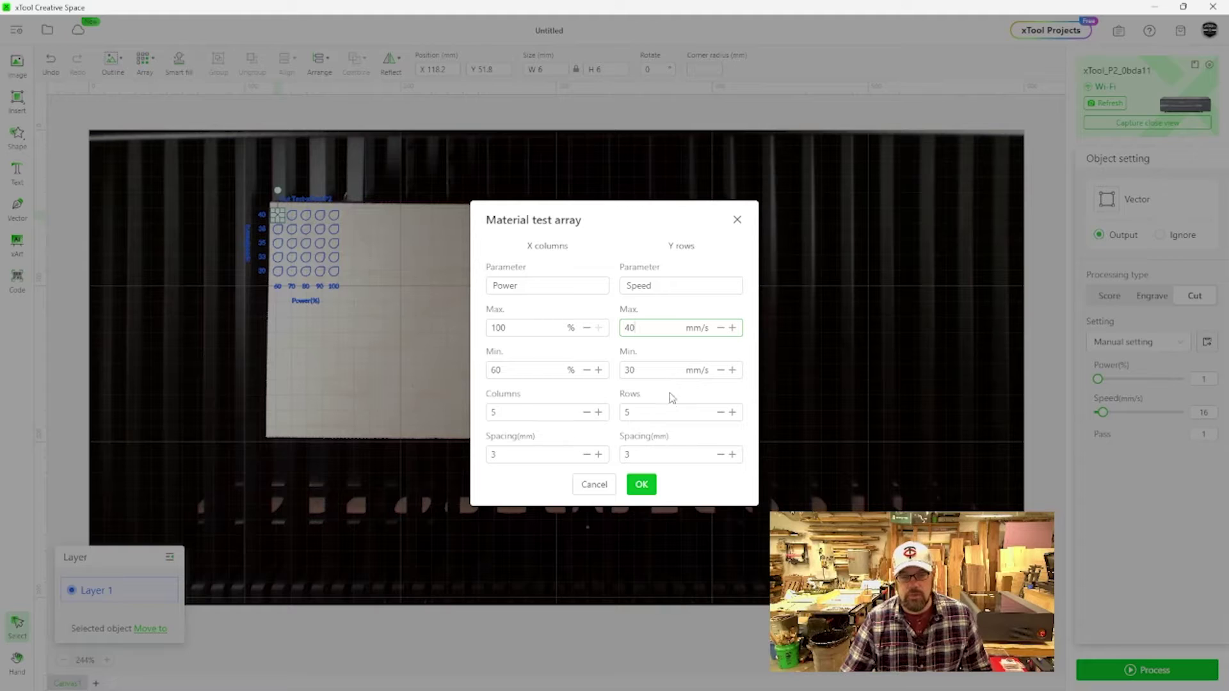
- Set 11 speed rows with 3 mm spacing and place the 5 × 11 grid
double_click(622, 412)
text(11)
click(633, 454)
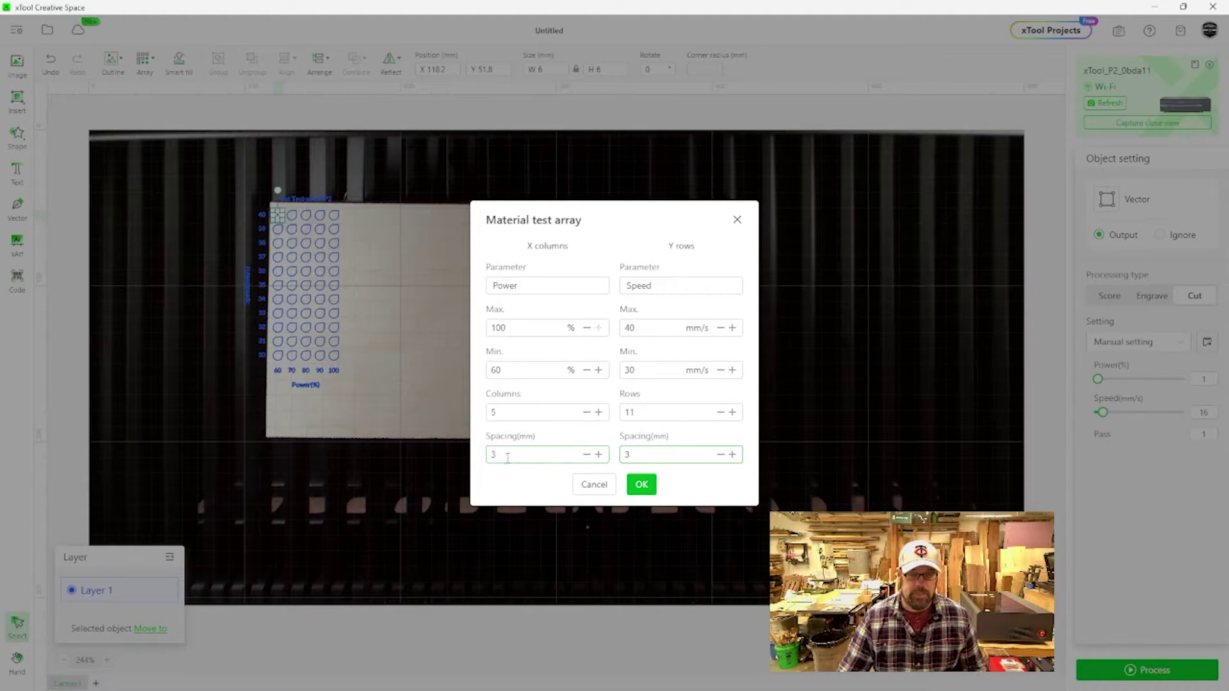
drag(487, 454, 551, 456)
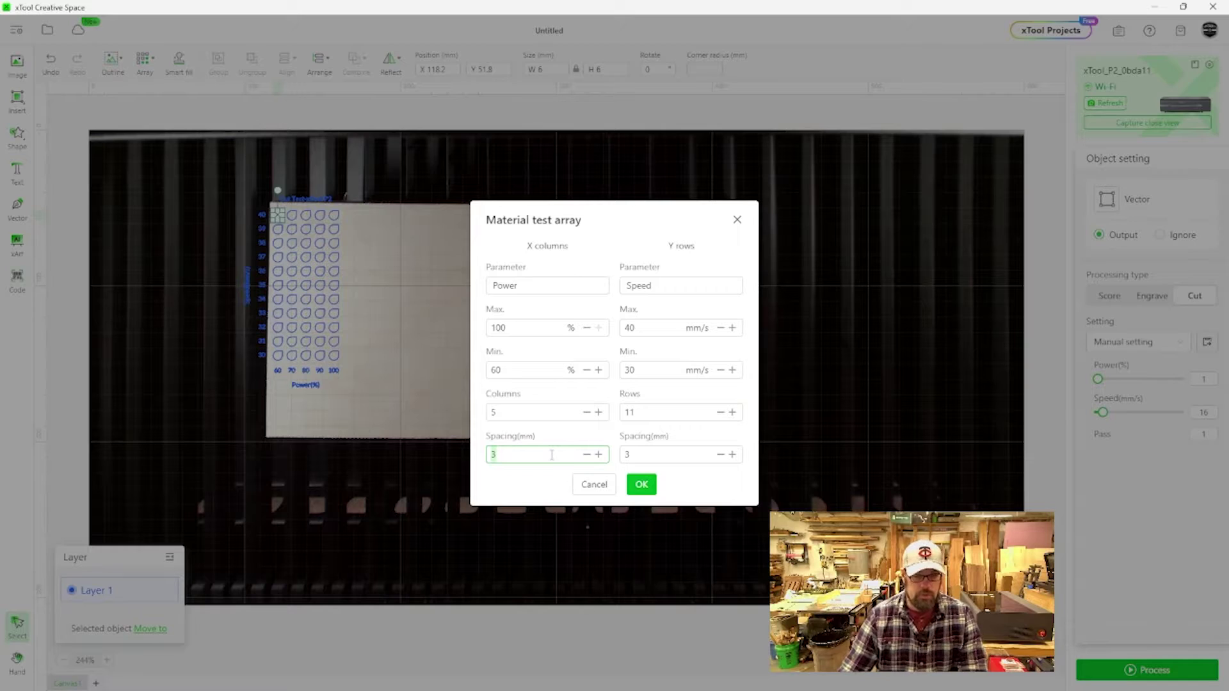
text(5)
click(665, 454)
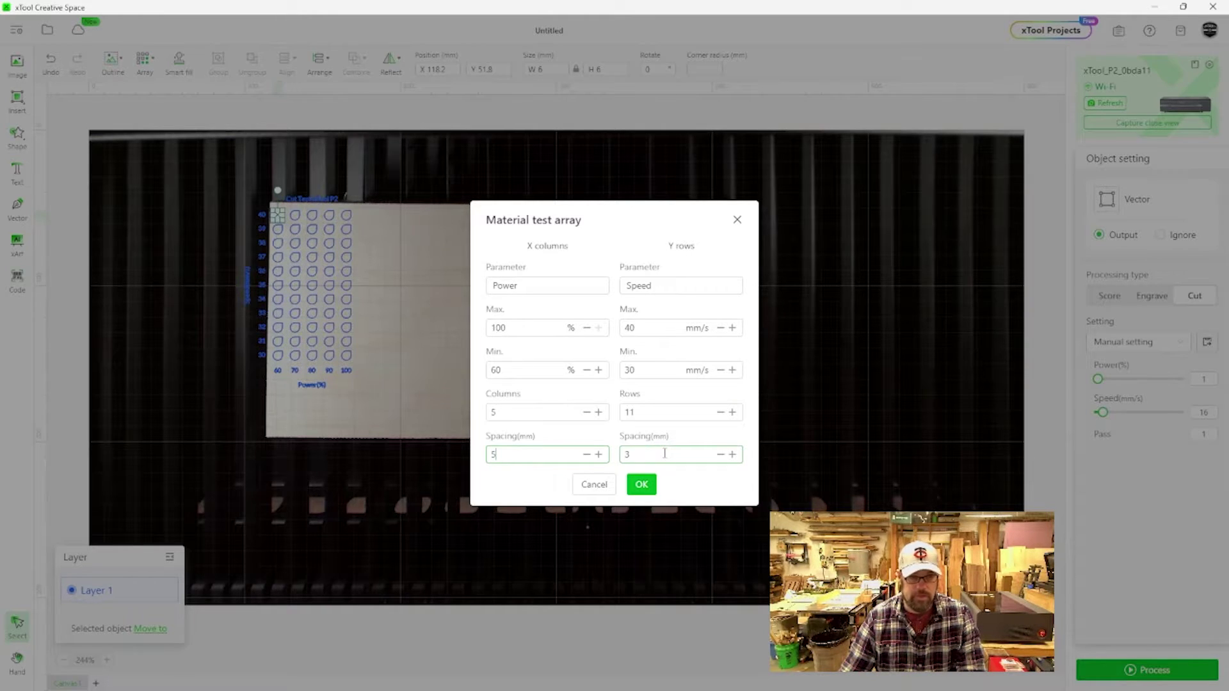
key(BackSpace)
text(1)
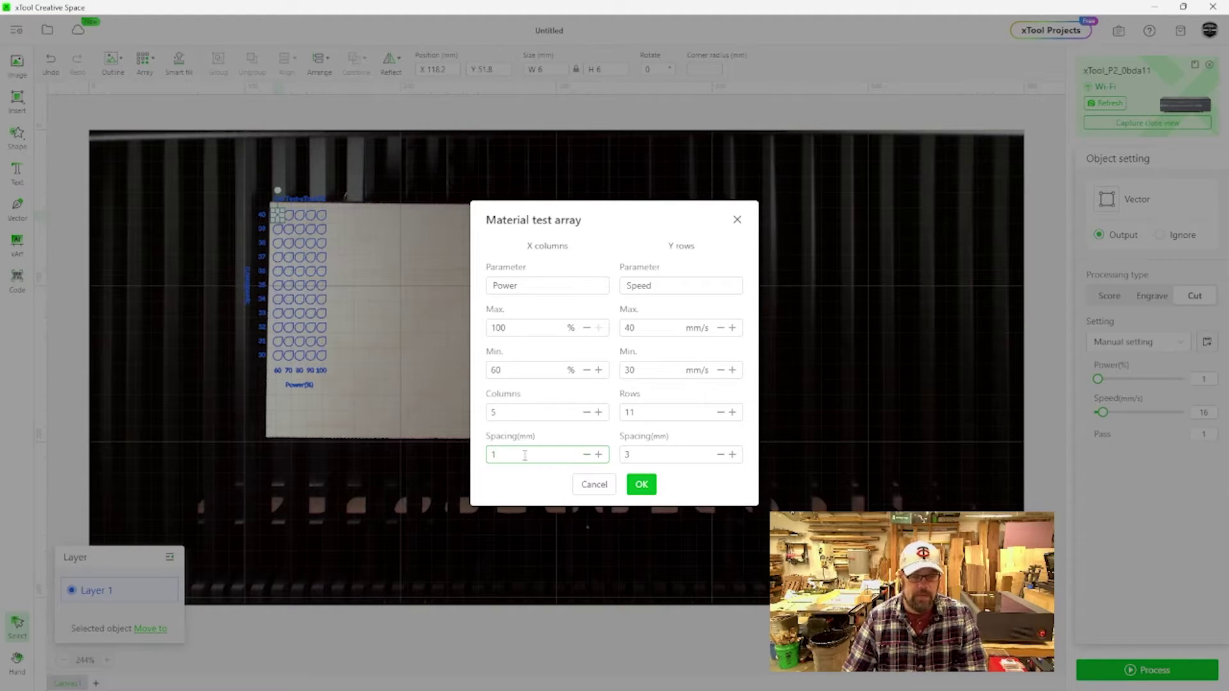
text(3)
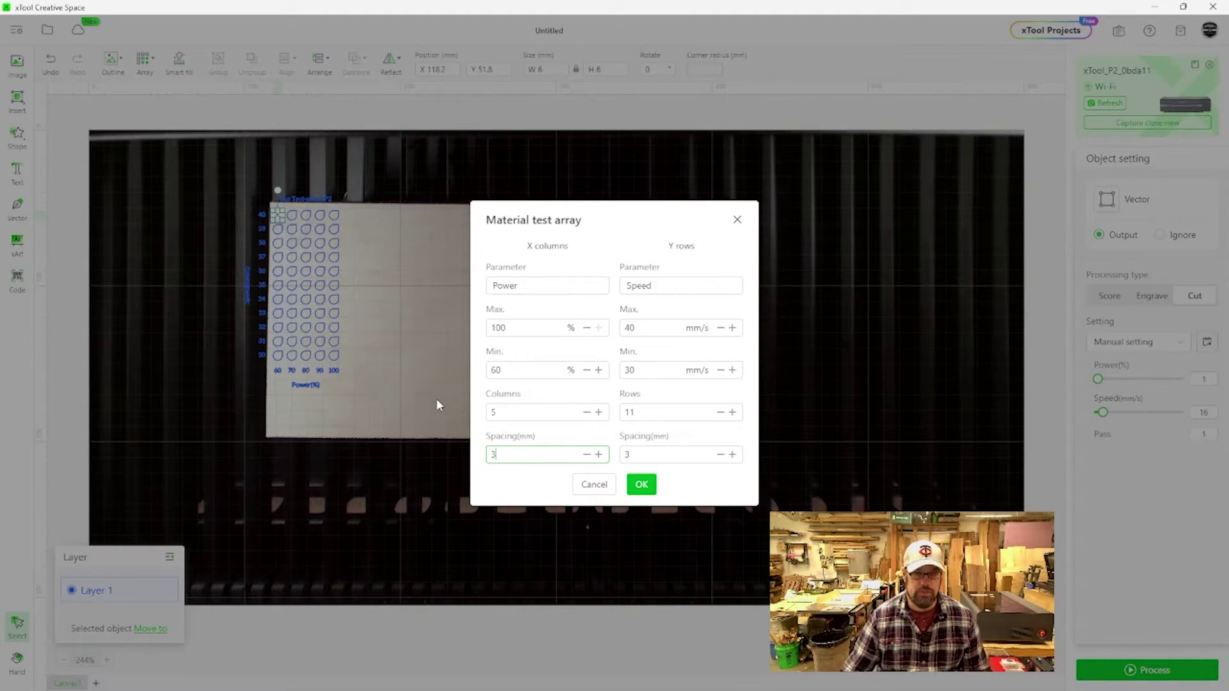
click(641, 484)
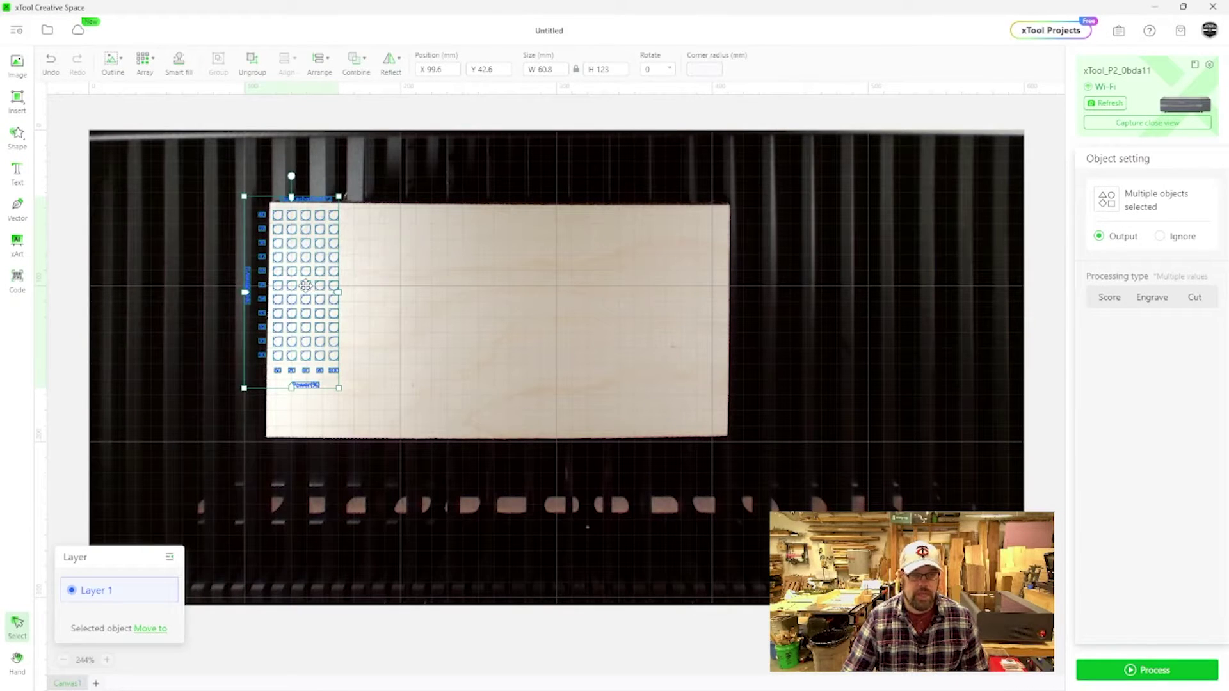
- Drag the 'Cut Test-xTool P2' grid onto the plywood and deselect it
drag(306, 286, 339, 304)
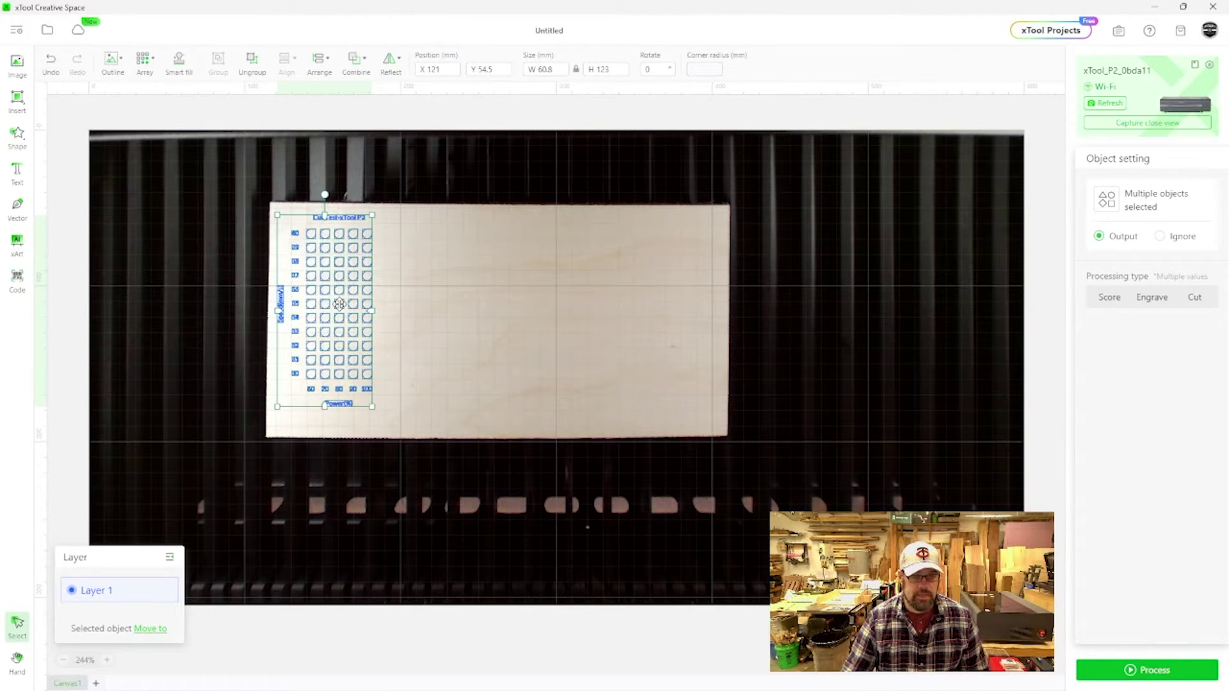
click(402, 281)
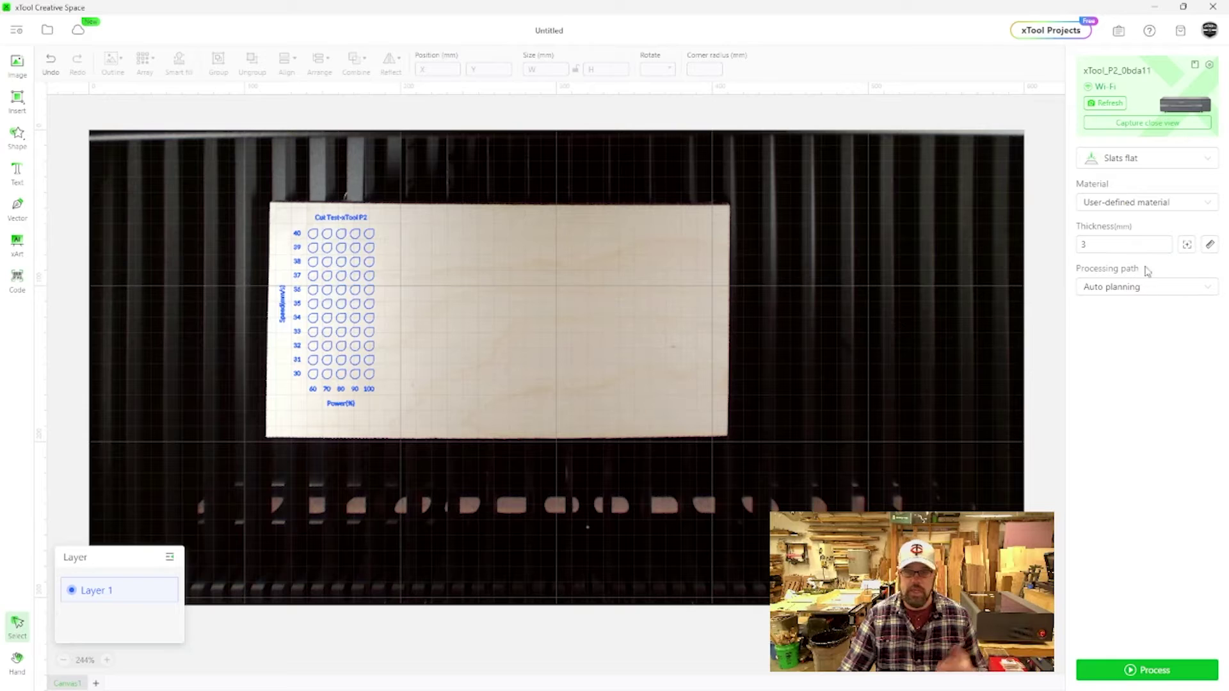
- Capture a close-up camera image over the grid, preview the cut test job, and send it to the laser
click(1126, 127)
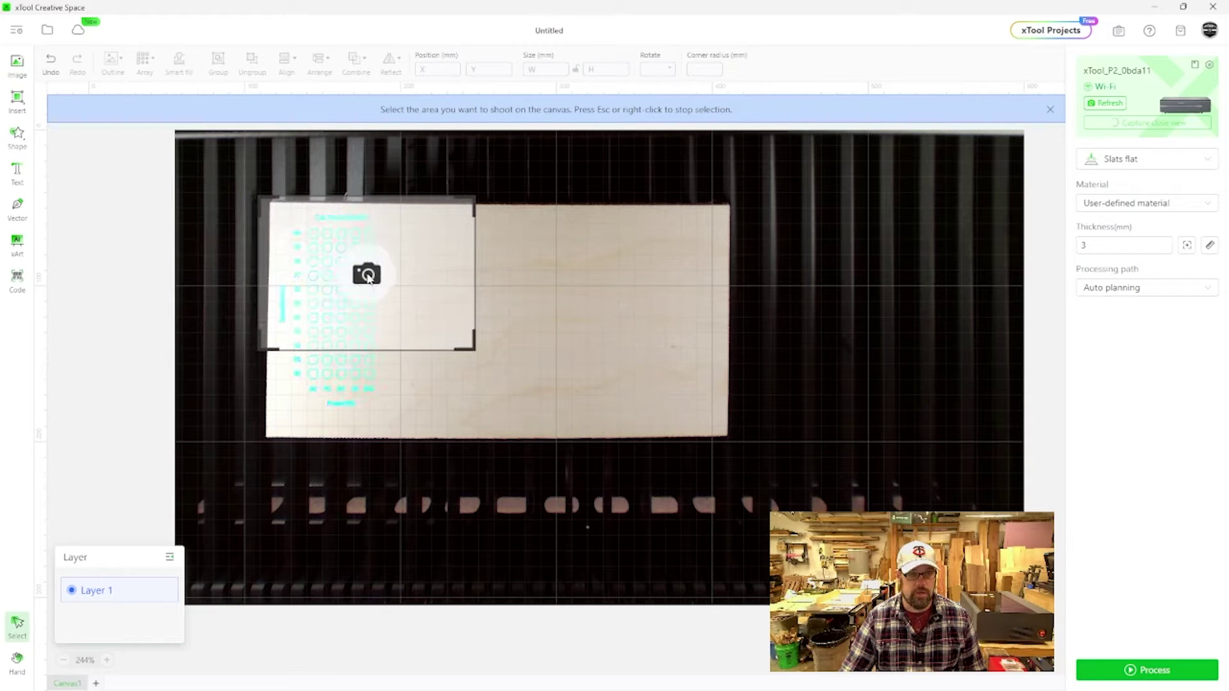
click(368, 277)
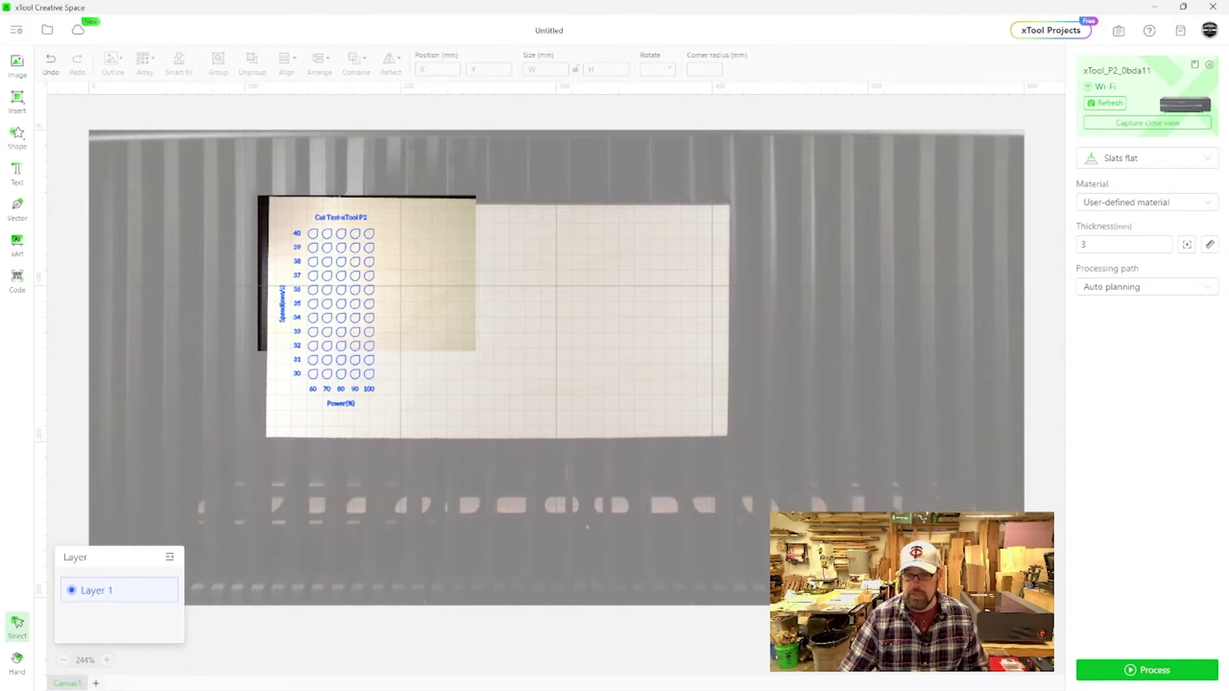
click(1157, 669)
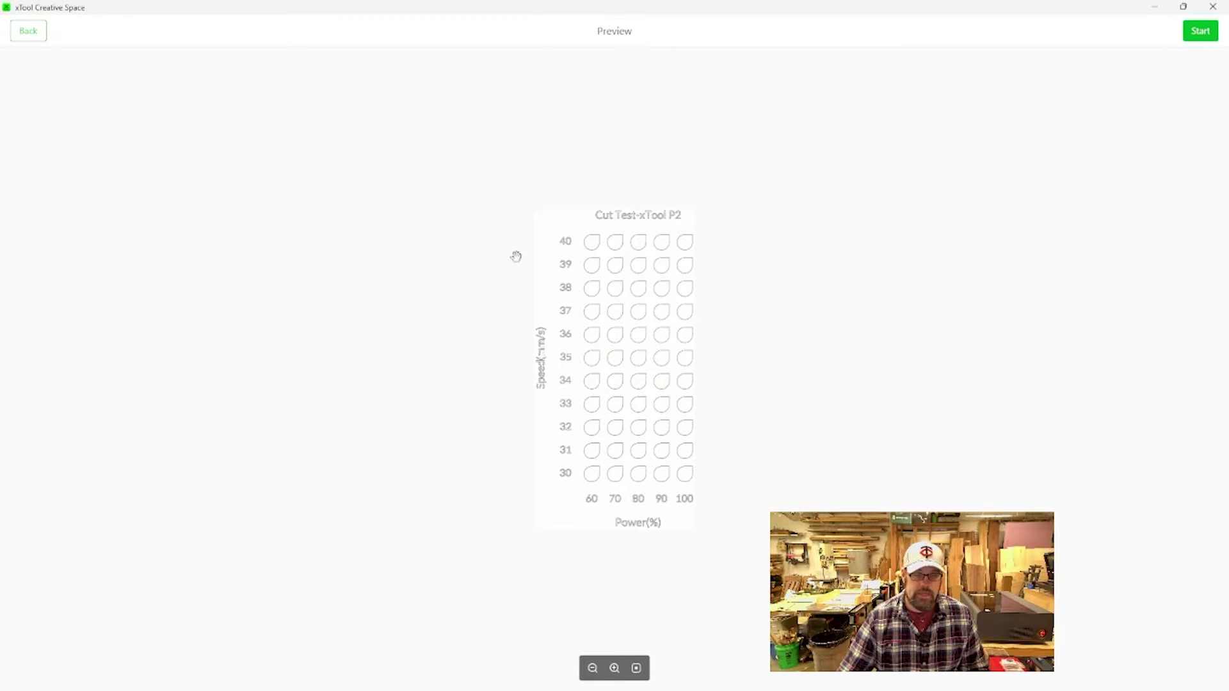
click(1202, 33)
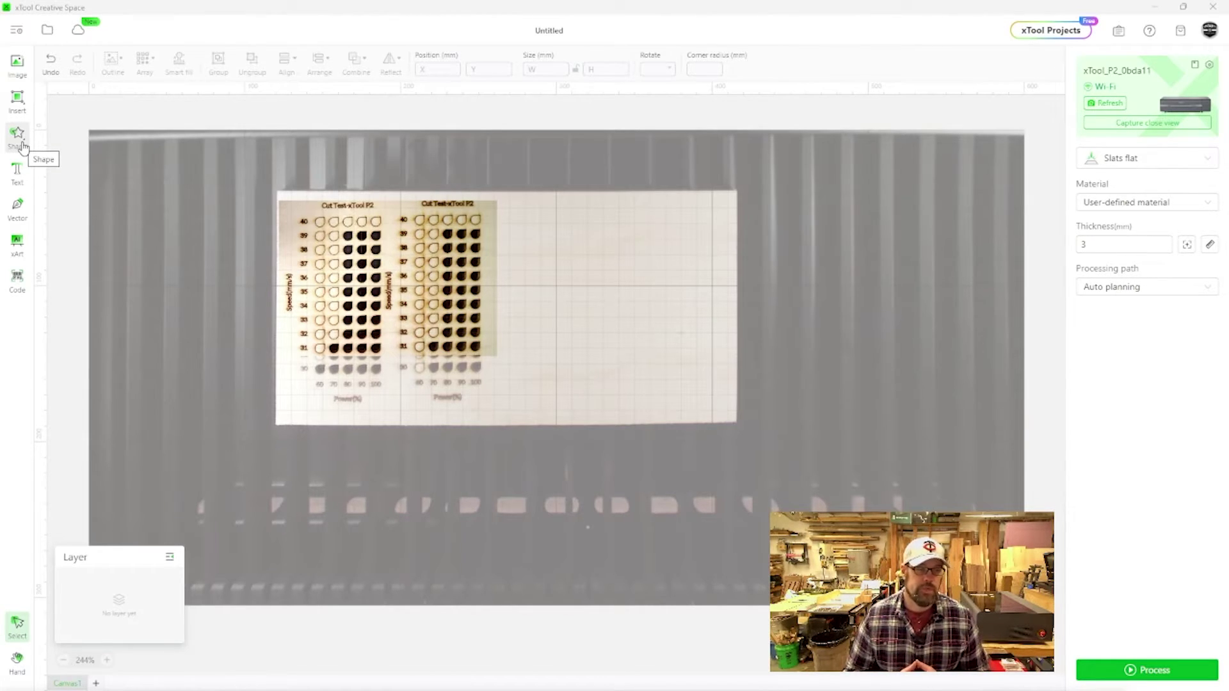
- Add a 40 × 38 mm star on the empty plywood right of the cut tests
click(17, 136)
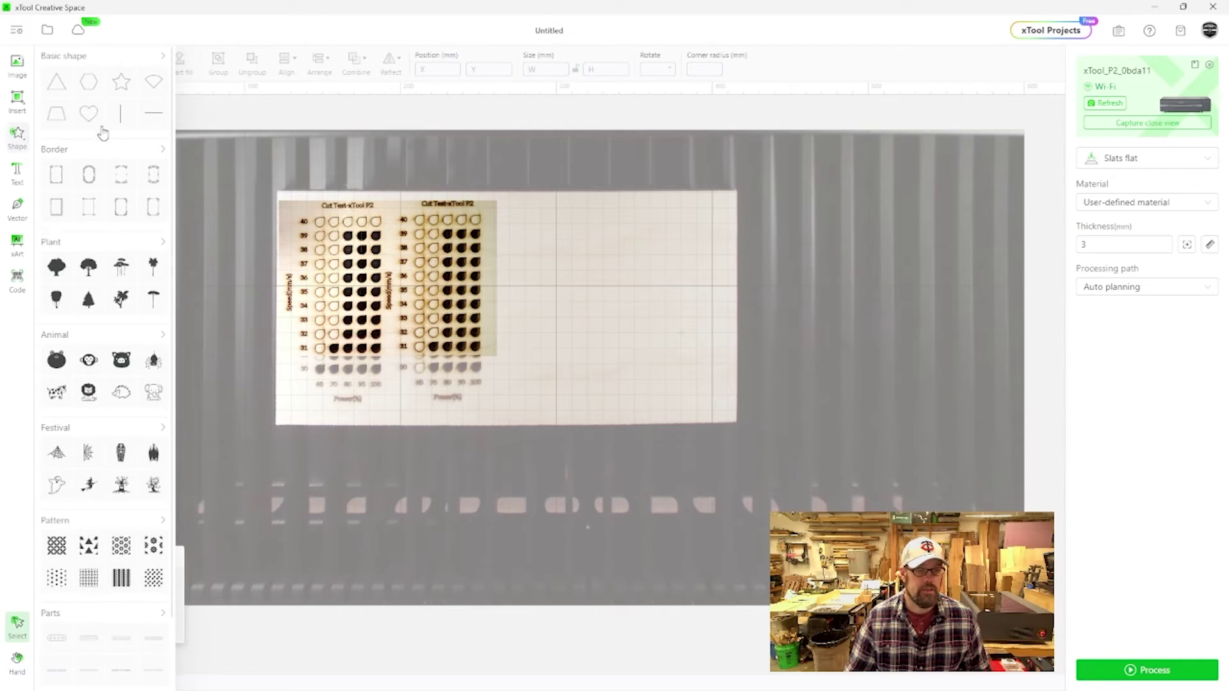
drag(124, 87, 554, 206)
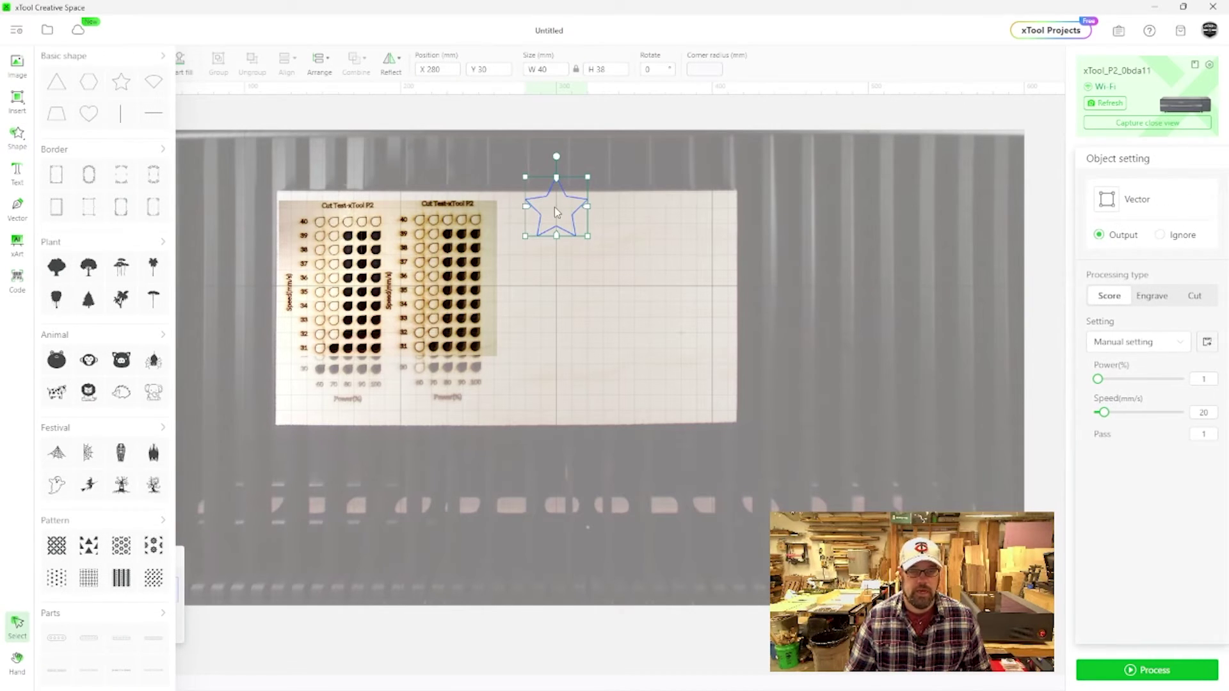
drag(556, 208, 547, 234)
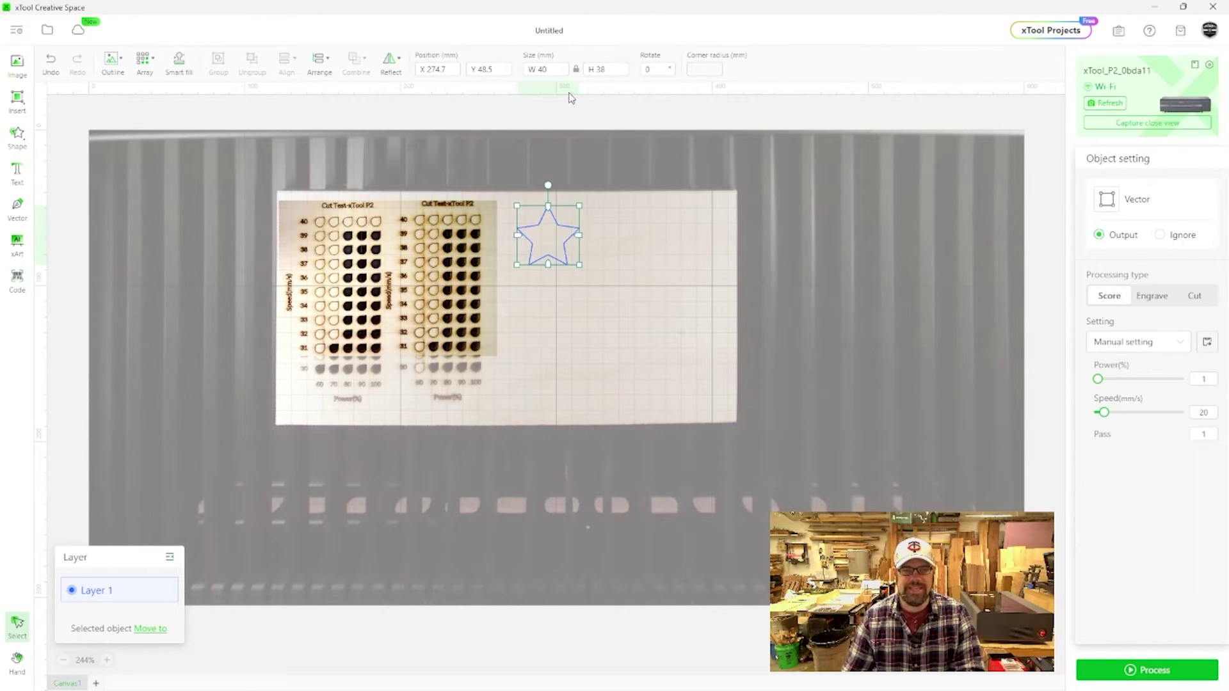
- Resize the star to 8 × 7.6 mm and move it beside the cut grids' top-left corner
double_click(530, 71)
text(8)
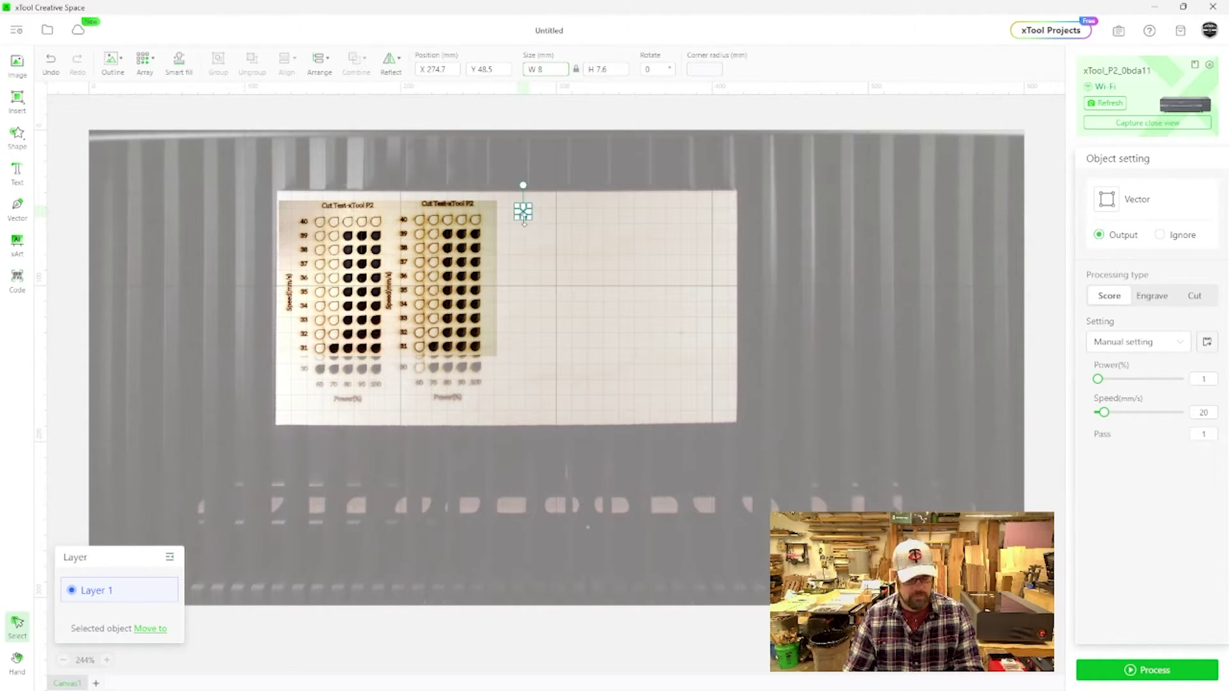
scroll(524, 221, up, 8)
scroll(526, 199, down, 8)
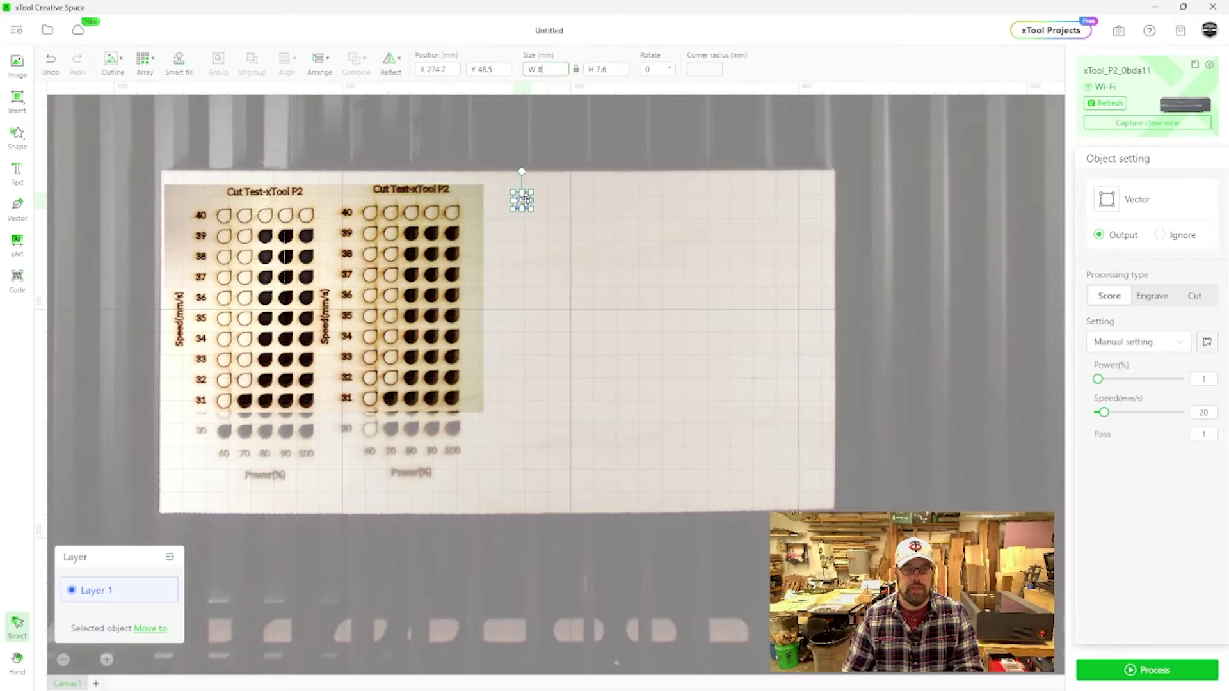
drag(529, 202, 137, 202)
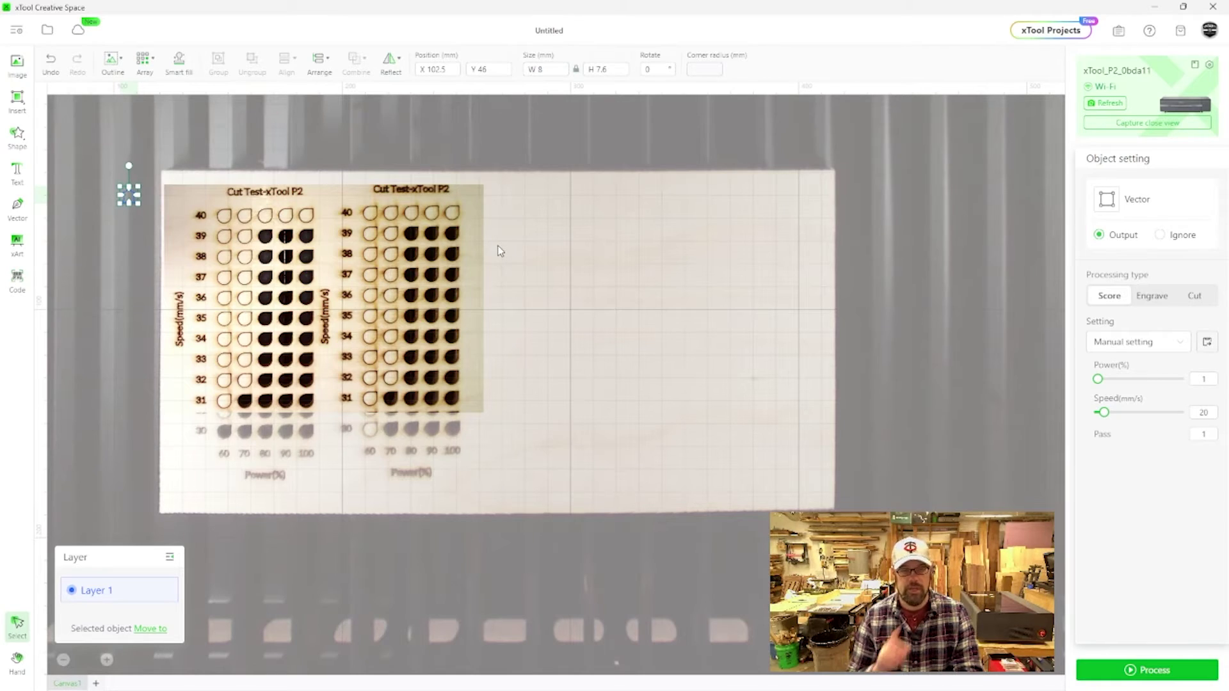
scroll(466, 329, down, 2)
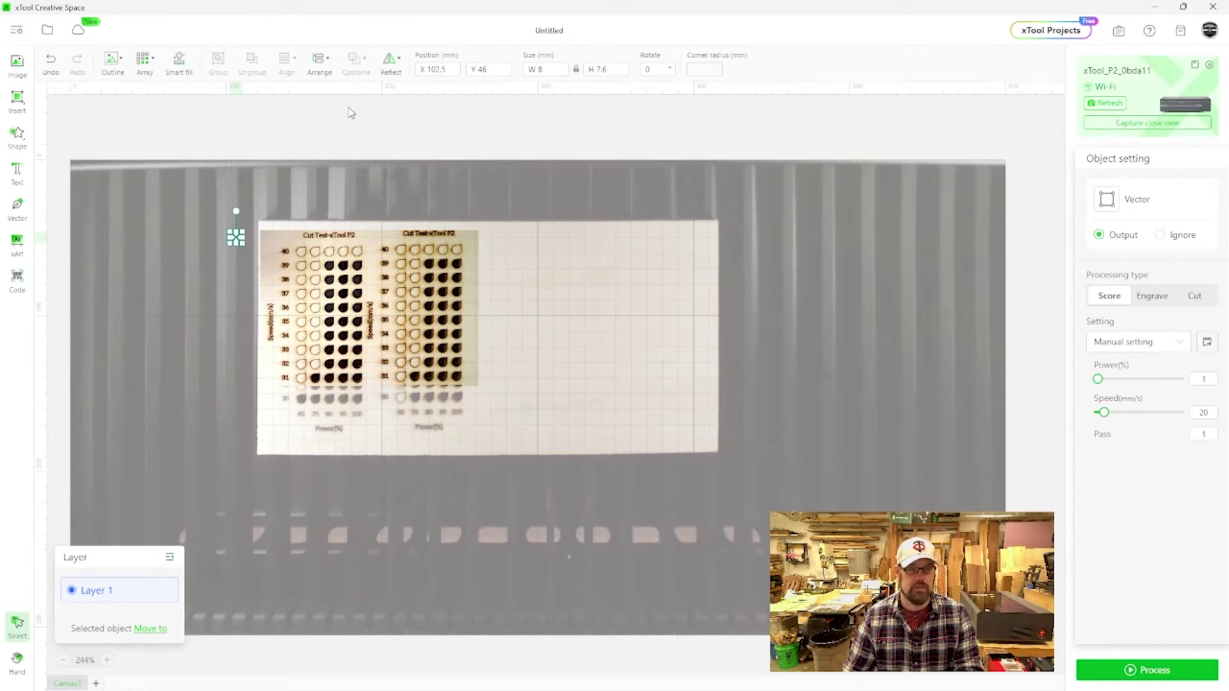
- Change the small star's processing type from score to Engrave (1% power, 80 mm/s)
click(141, 64)
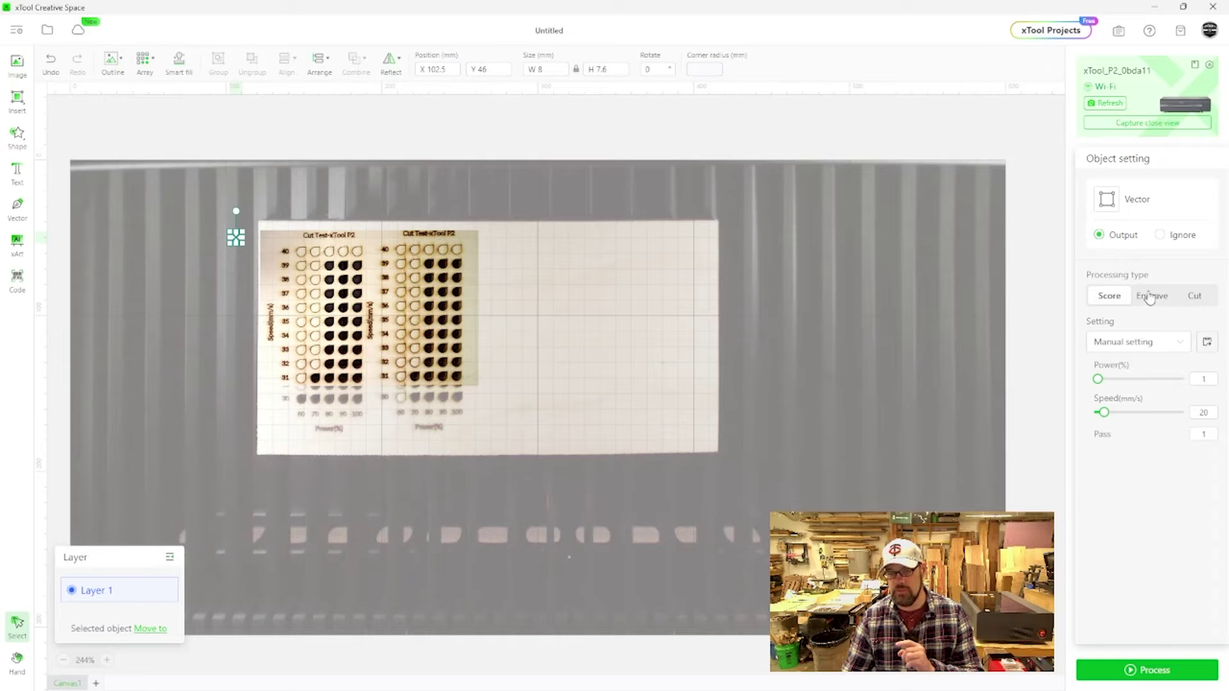
click(1149, 299)
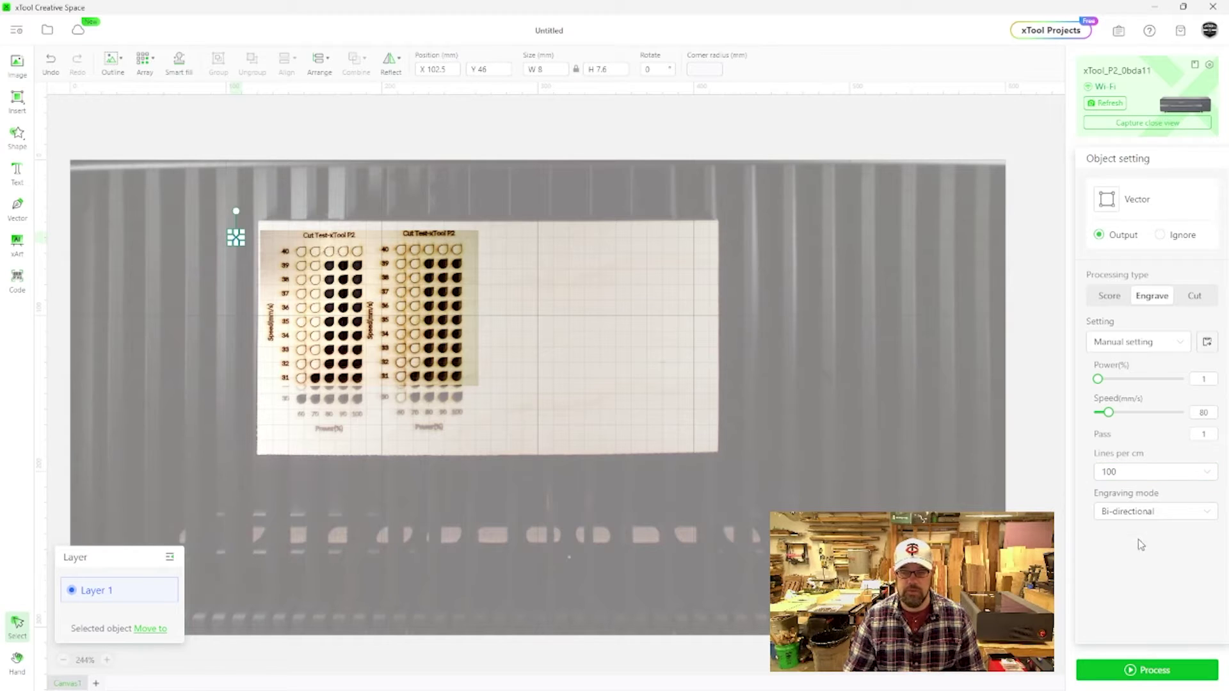
click(150, 65)
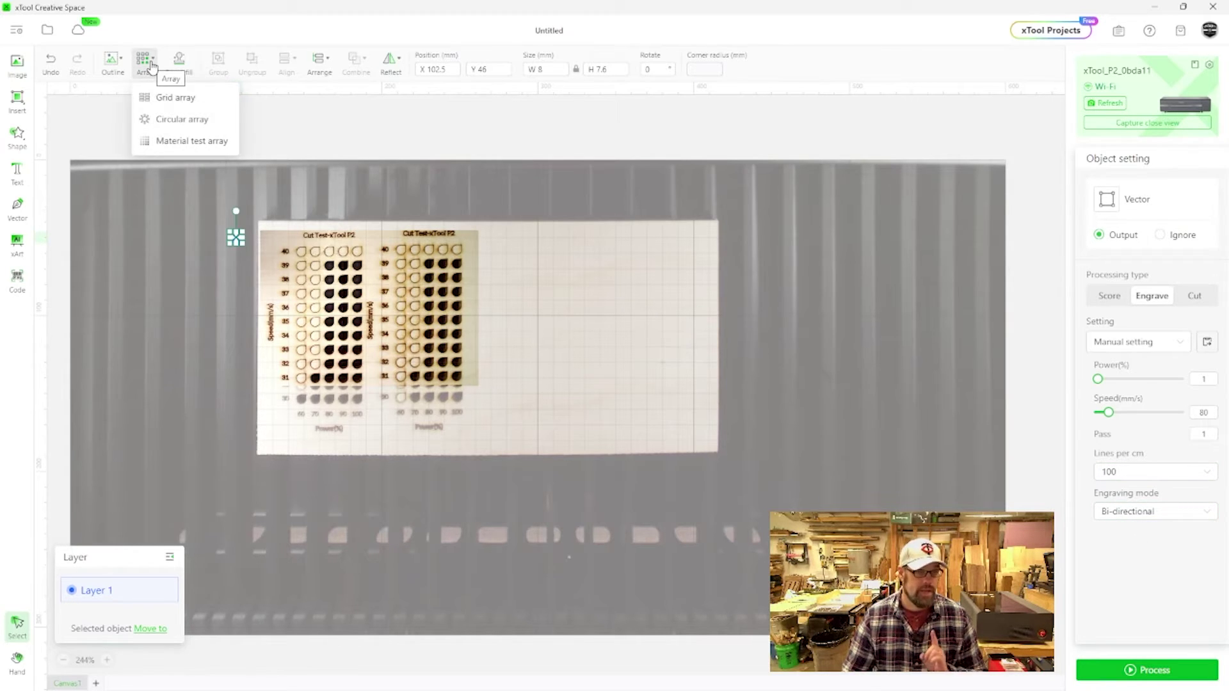
- Start a Material test array with Power ranging 10–100% across 10 columns
click(165, 142)
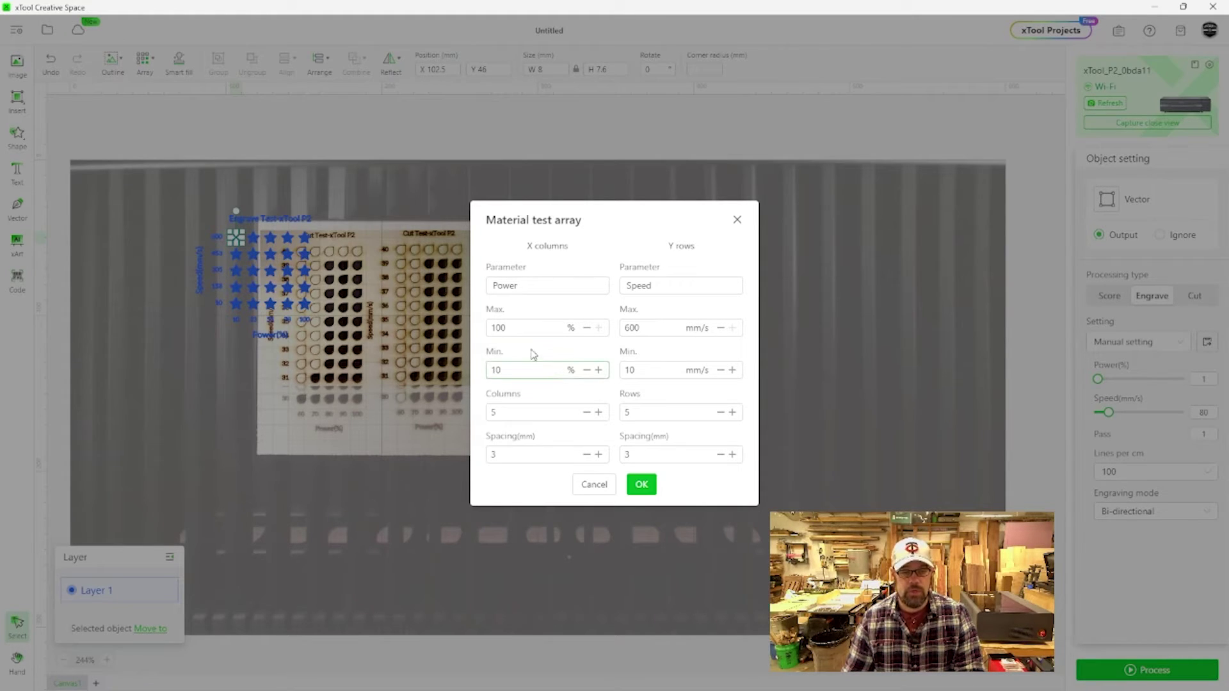
click(509, 327)
click(503, 371)
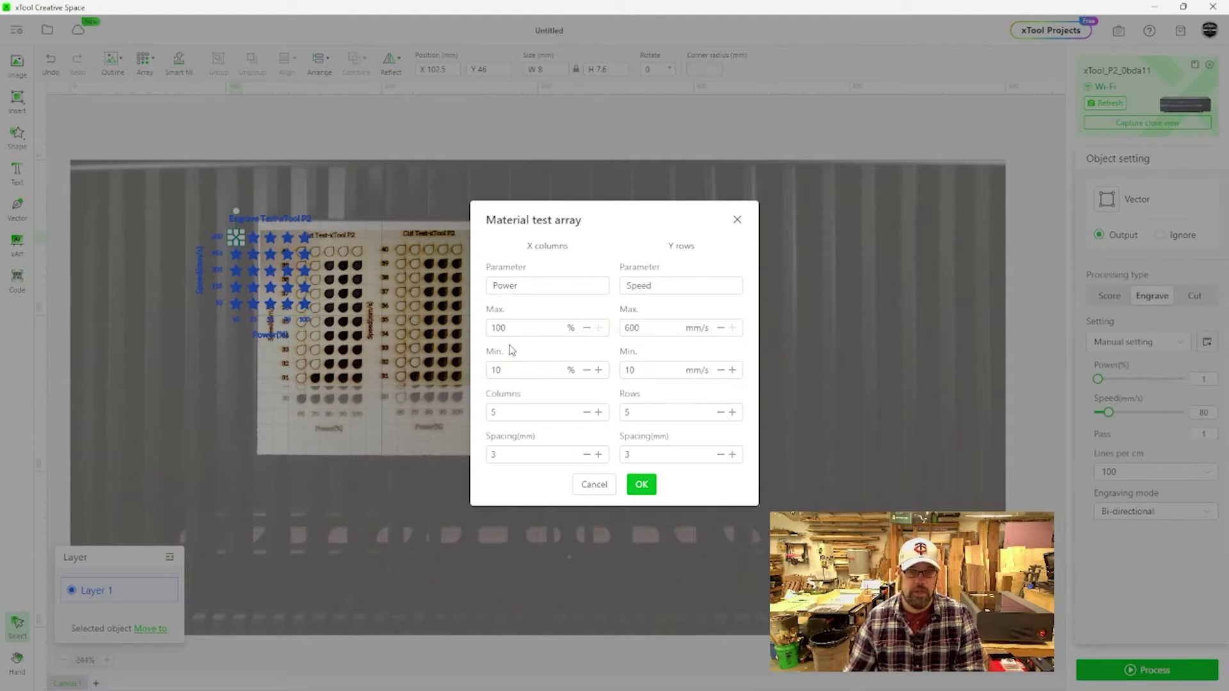
click(600, 413)
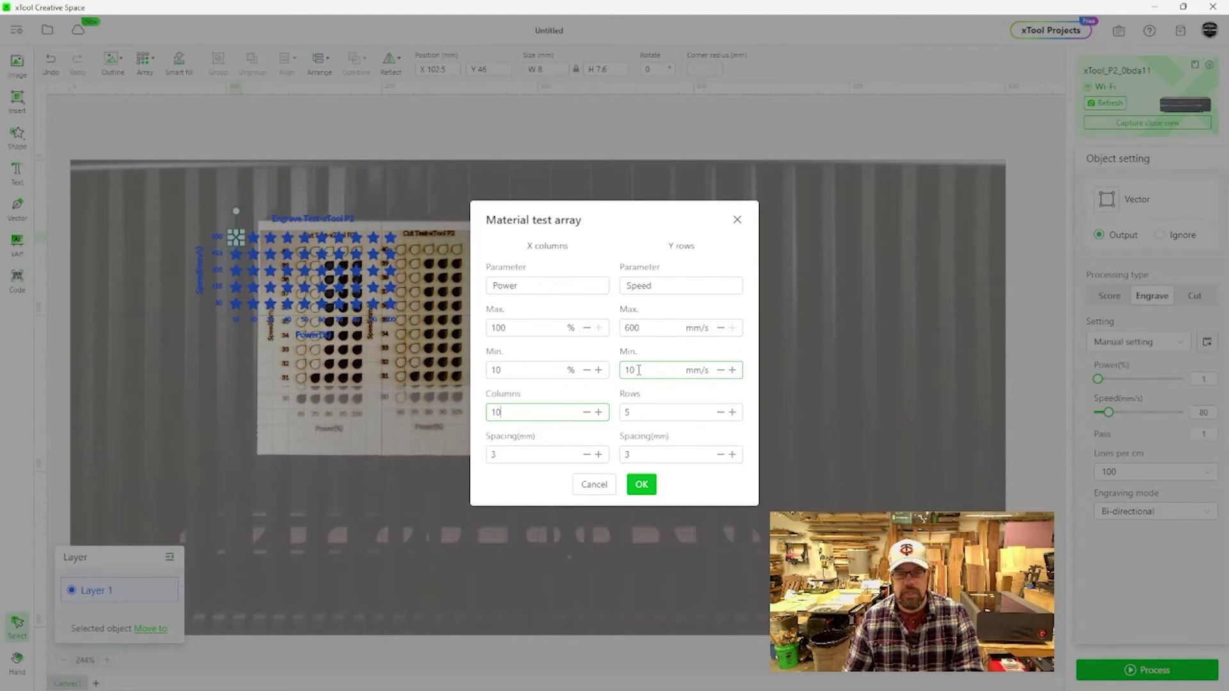
- Set Speed from 150 to 450 mm/s over 7 rows and generate the star grid
drag(639, 370, 621, 371)
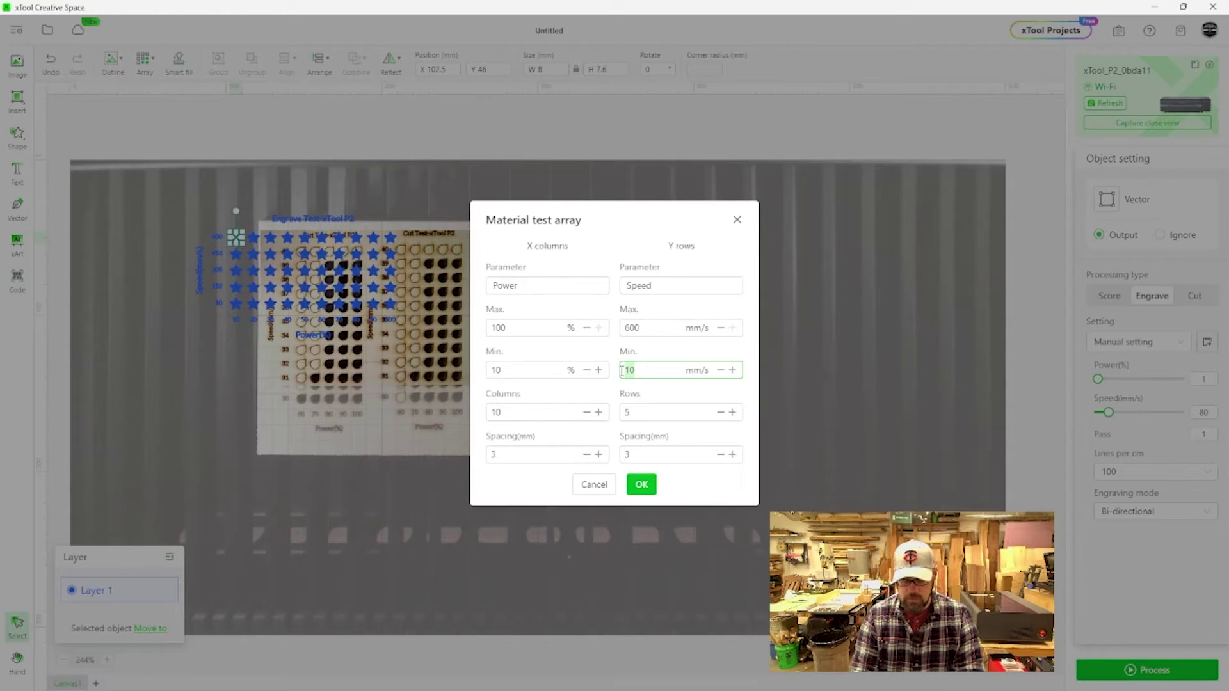
text(150)
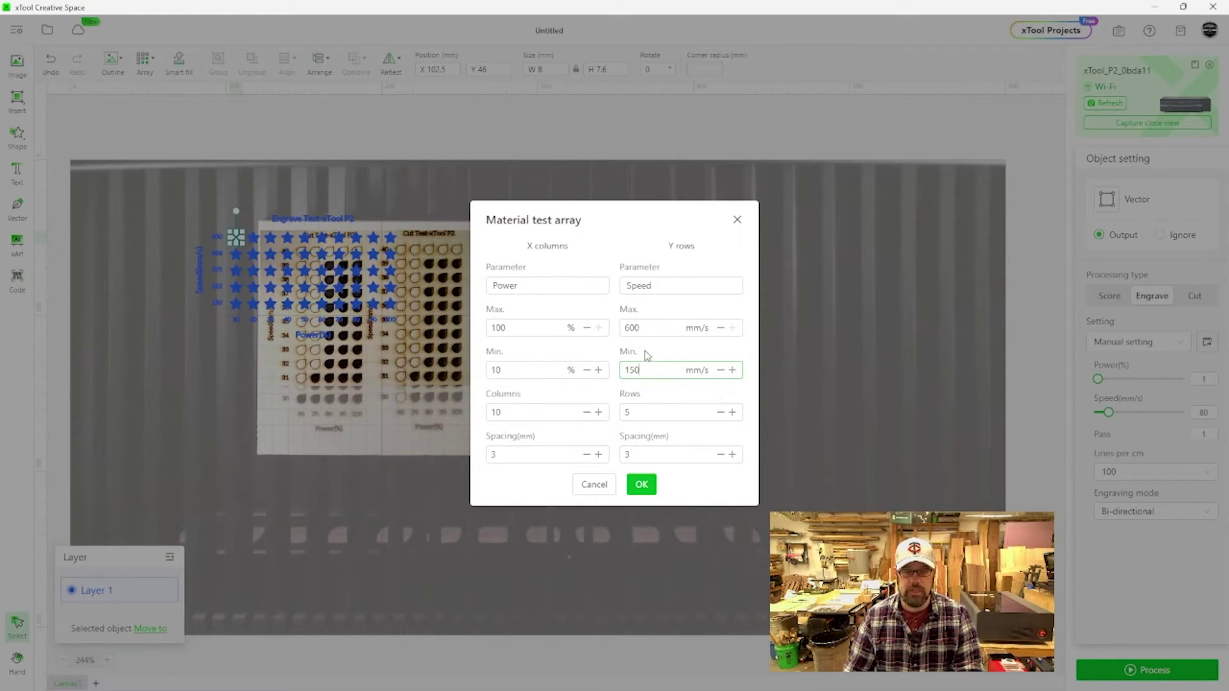
drag(638, 327, 625, 331)
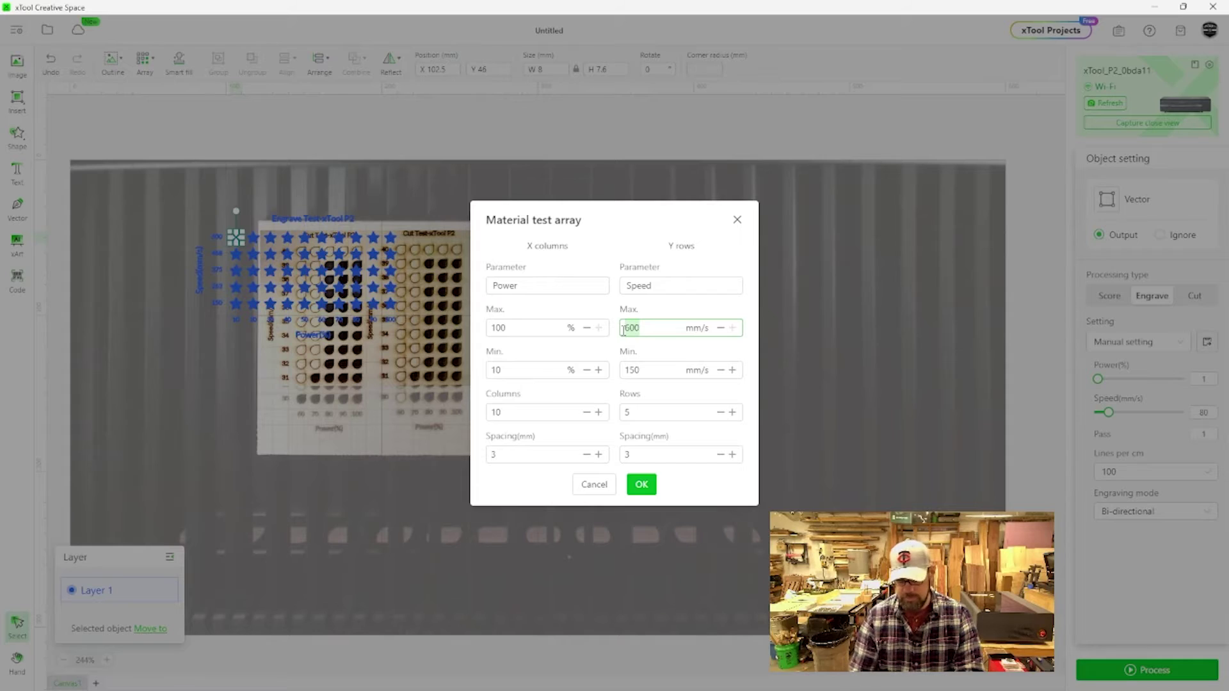
text(450)
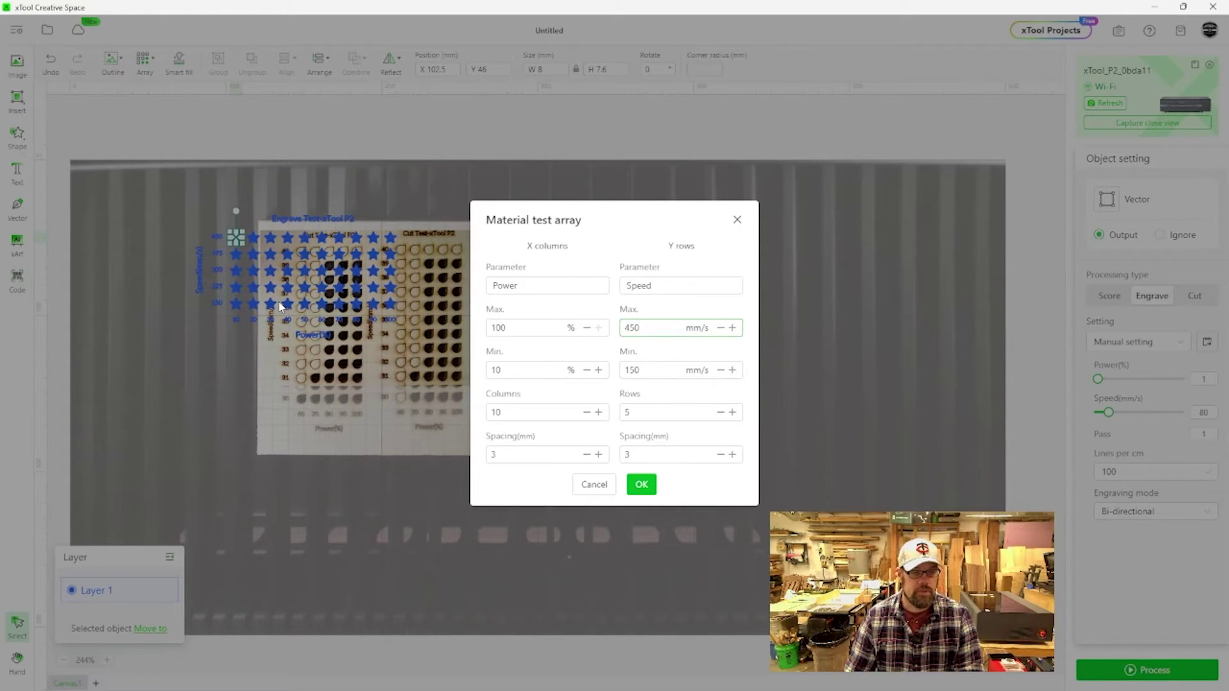
click(732, 413)
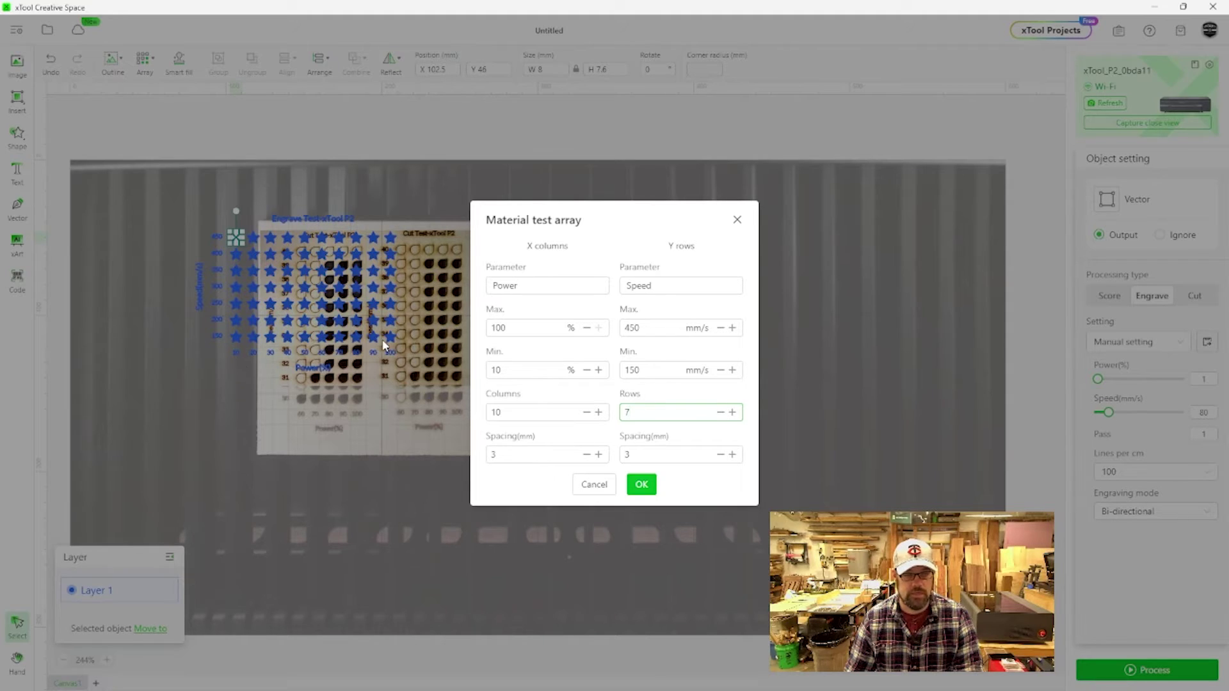
click(642, 485)
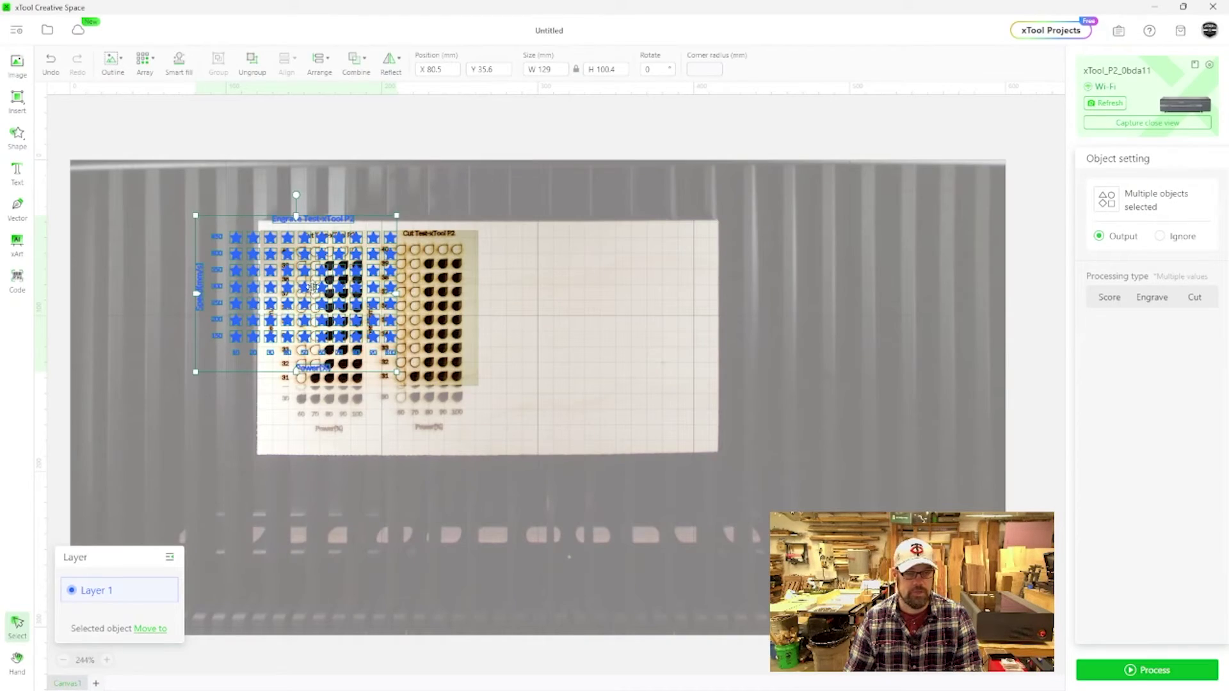
- Move the 129 × 100.4 mm star grid onto the blank plywood right of the cut tests
drag(306, 287, 605, 311)
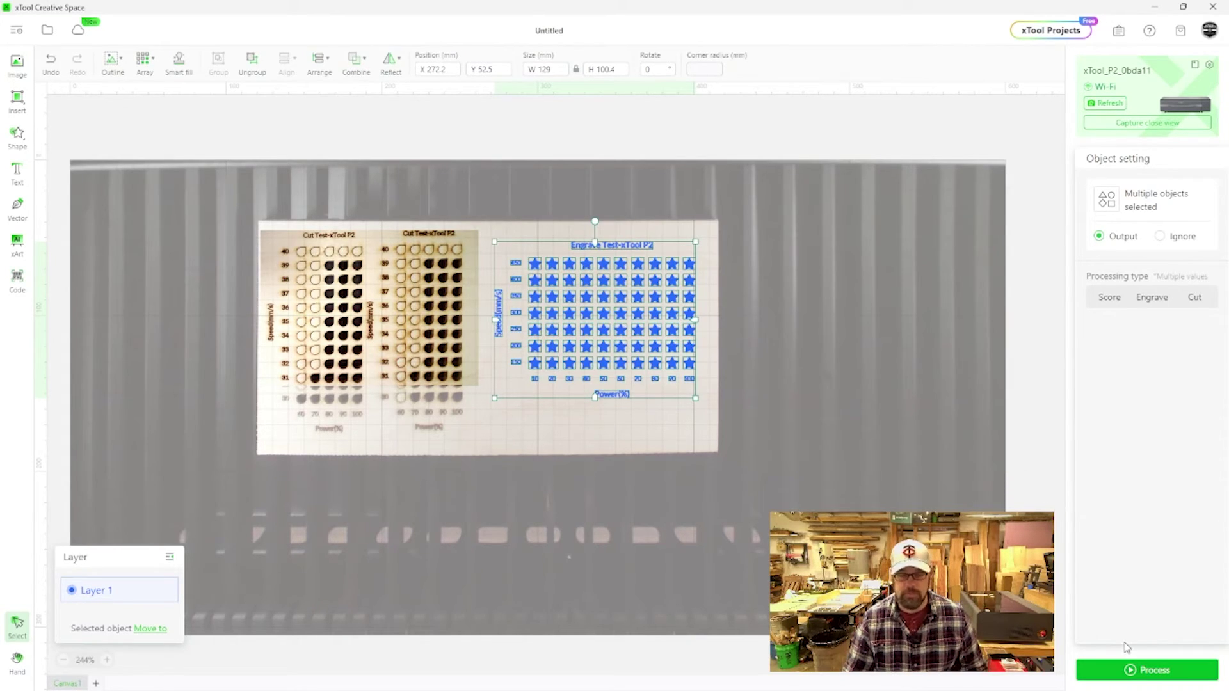
- Process the job to bring up the Preview of the star engrave test
click(1144, 669)
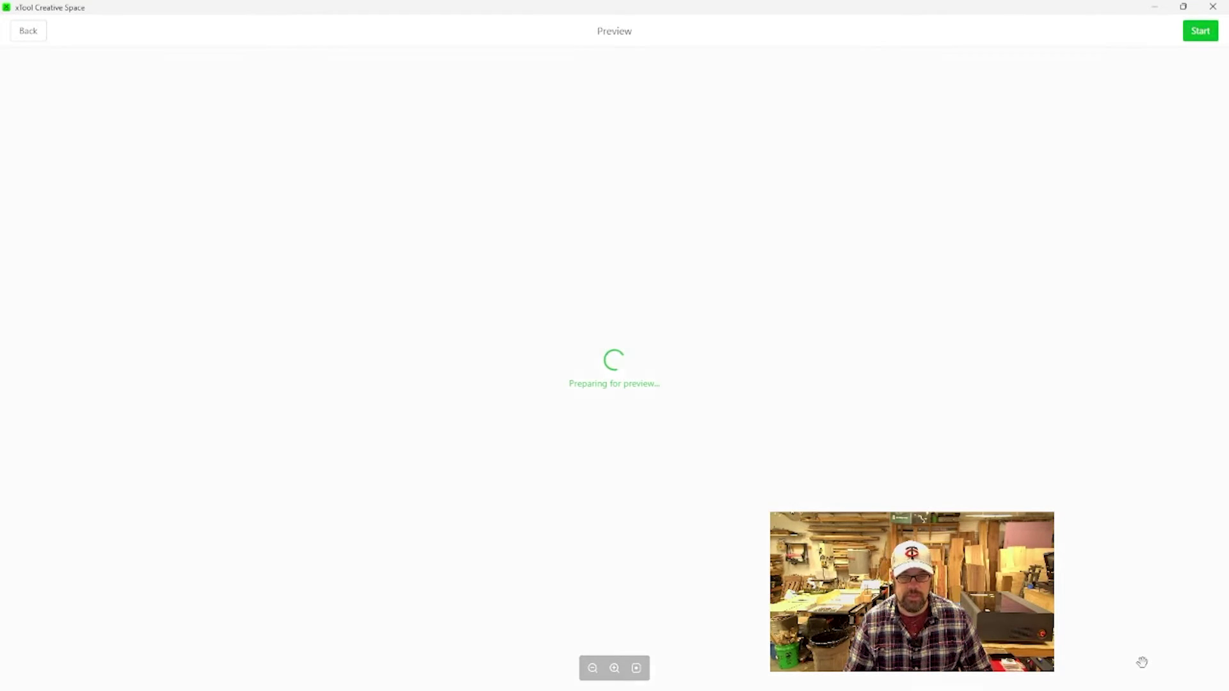